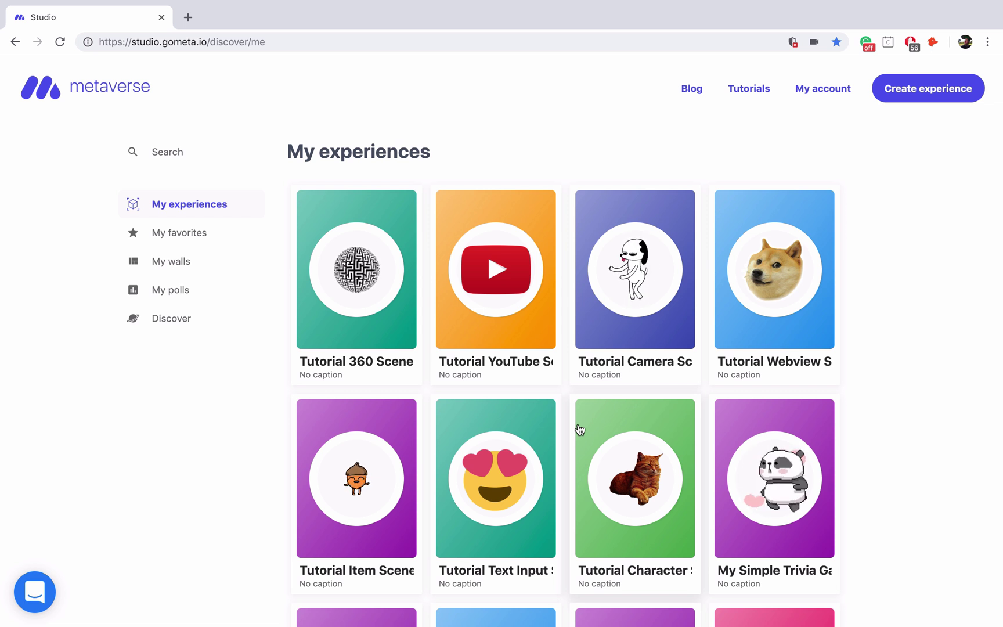
Create a new experience and assign the black wireframe-style 2D Camera character to Scene 1.
click(910, 96)
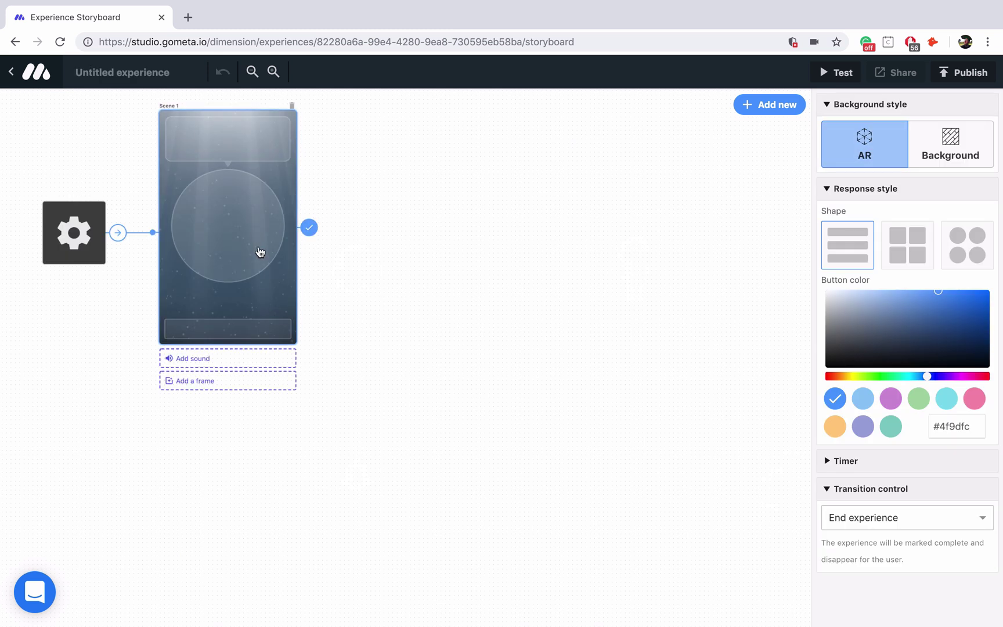
click(255, 249)
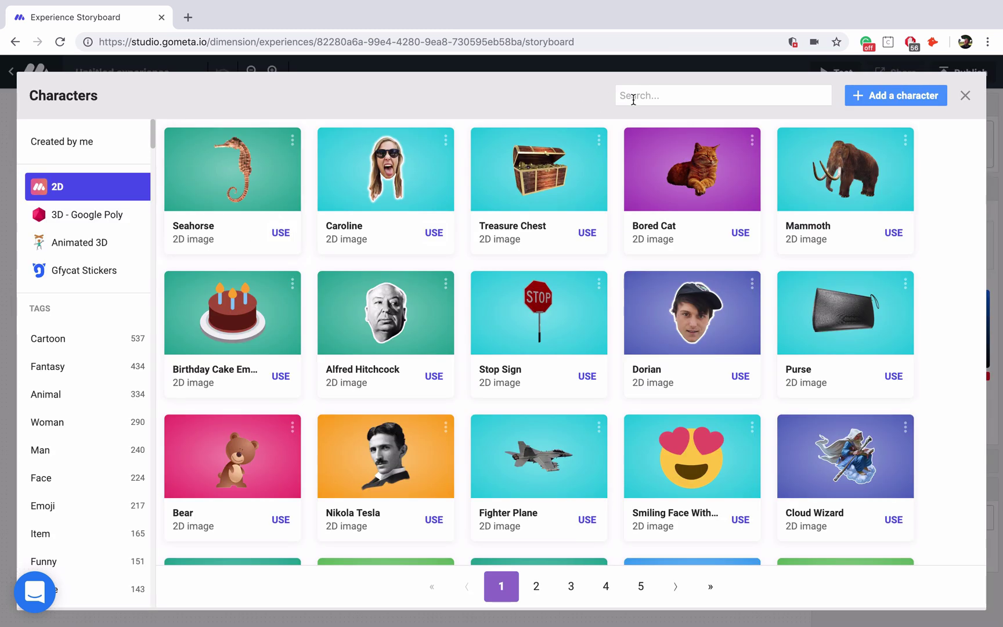
click(632, 97)
text(camera)
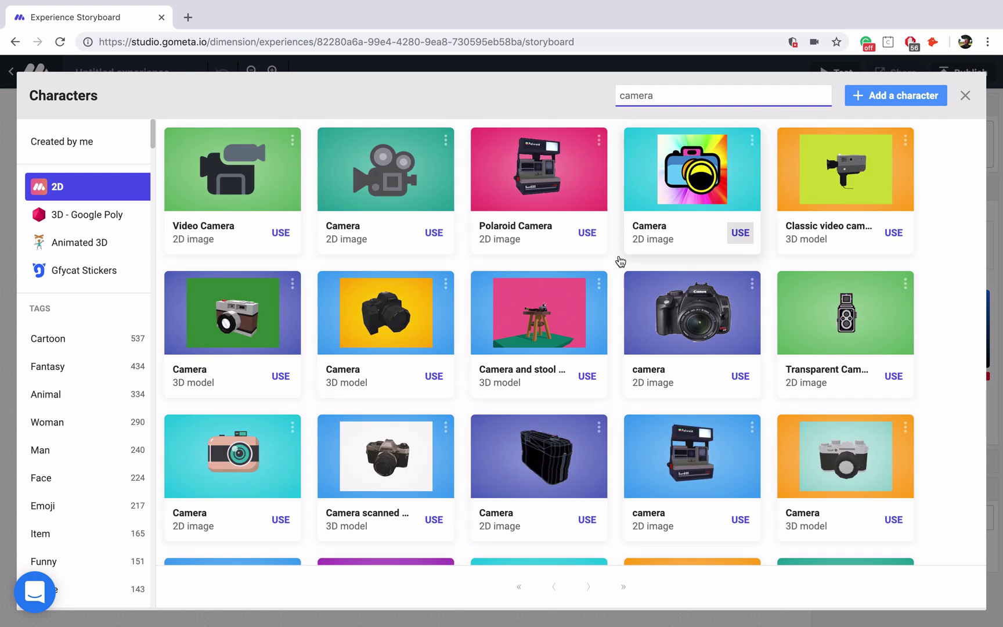
click(549, 443)
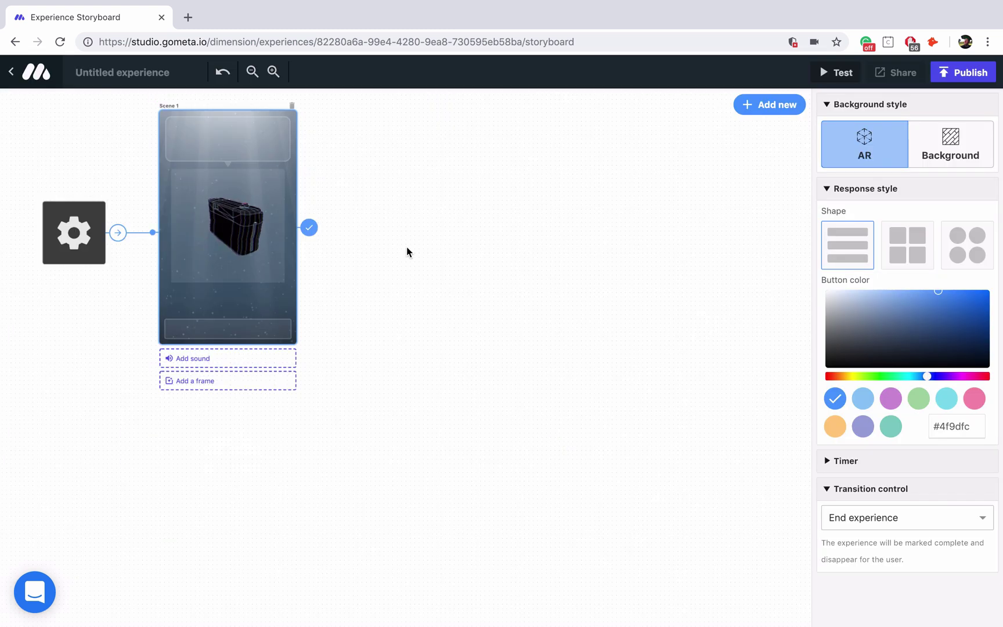
Set Scene 1's dialogue to "Leave a quote, or take a selfie!" and add text responses "Leave A Quote" and "Take A Selfie".
click(253, 132)
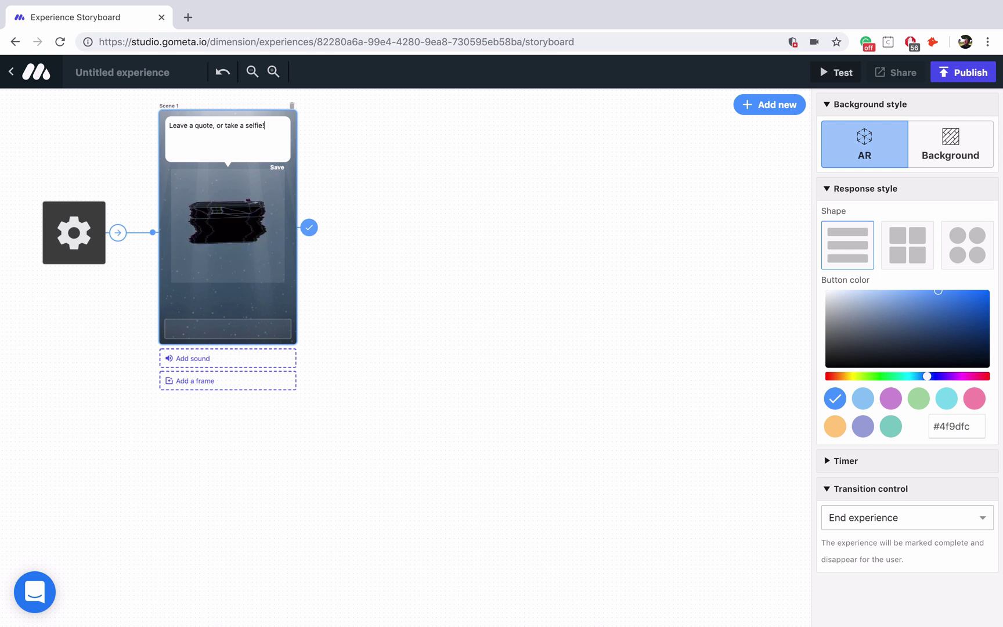
click(248, 329)
click(254, 309)
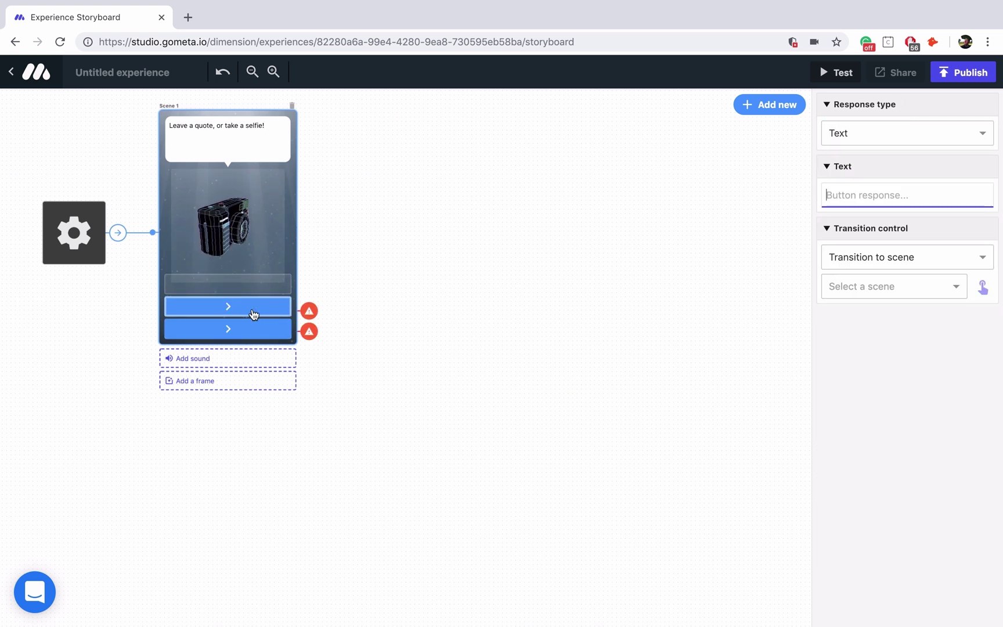
text(Leave A Quote)
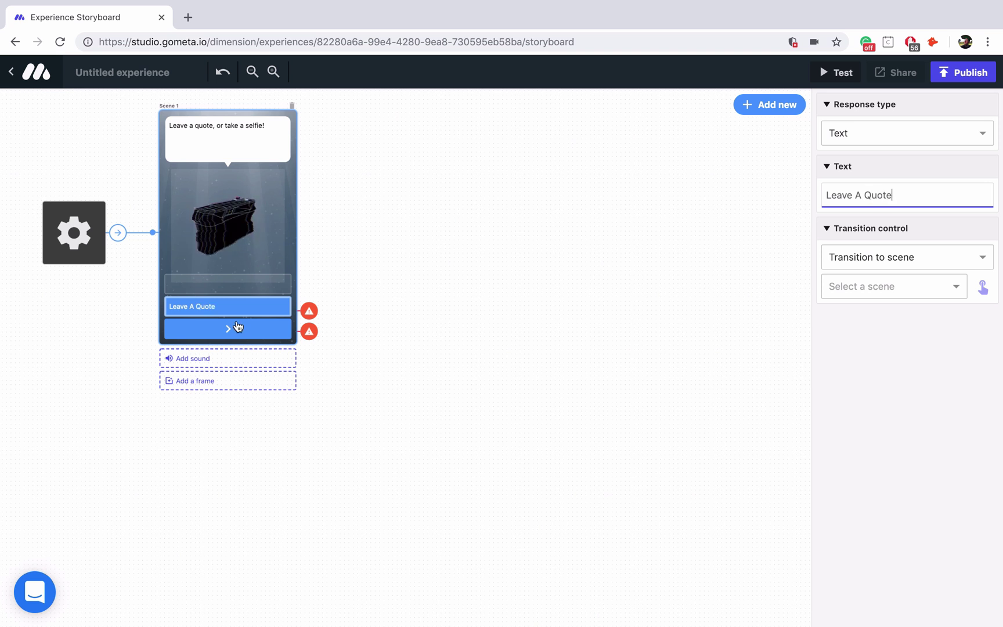
click(234, 330)
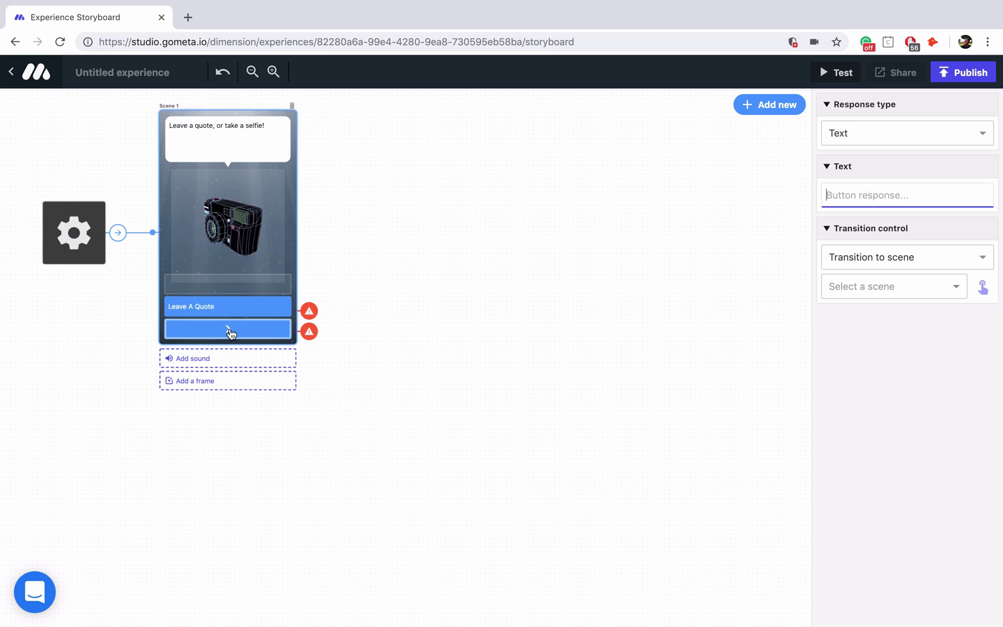
text(Take A Selfie)
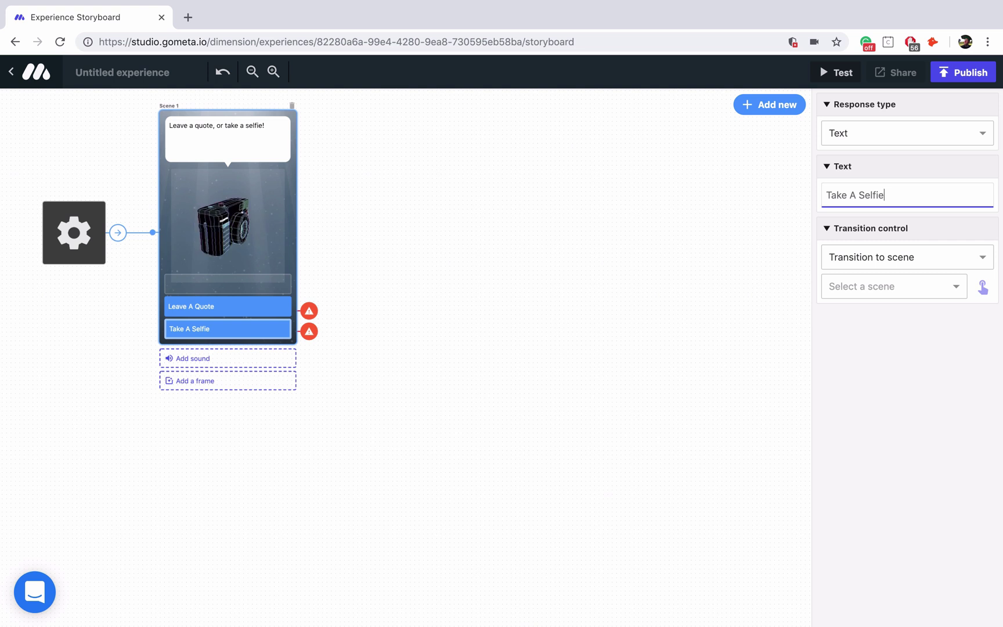
Add a Text input scene and a Camera scene, placing the Camera scene below the Text input scene.
click(768, 106)
click(404, 287)
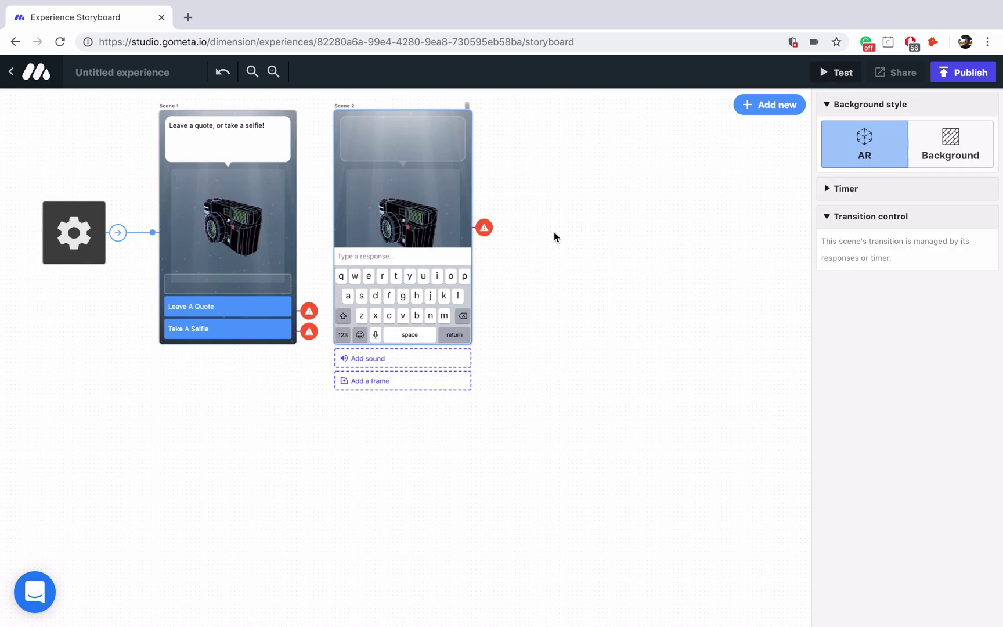
click(757, 105)
click(843, 237)
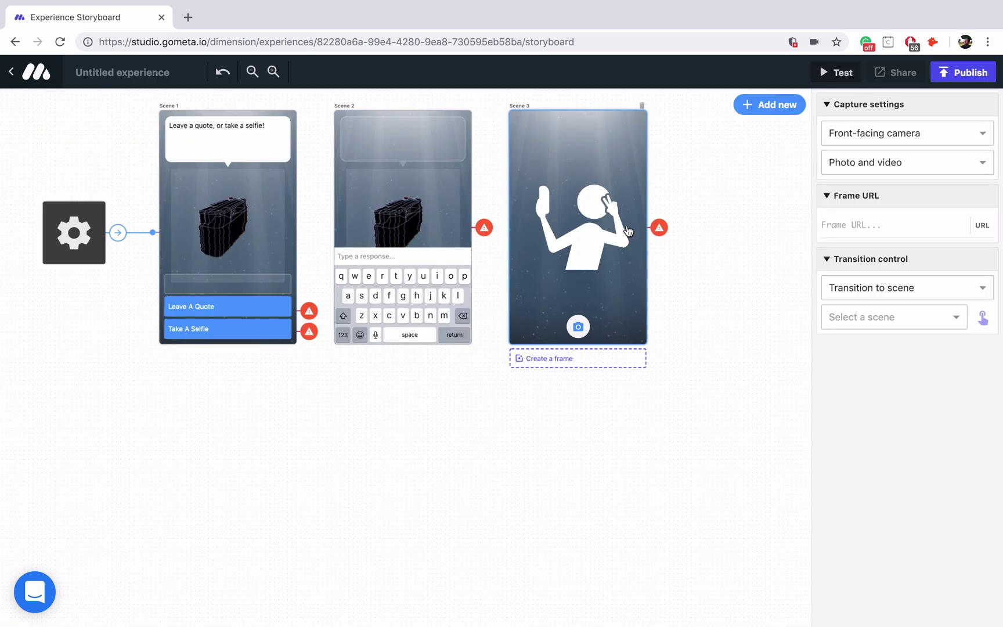
drag(606, 191, 431, 502)
scroll(471, 382, down, 2)
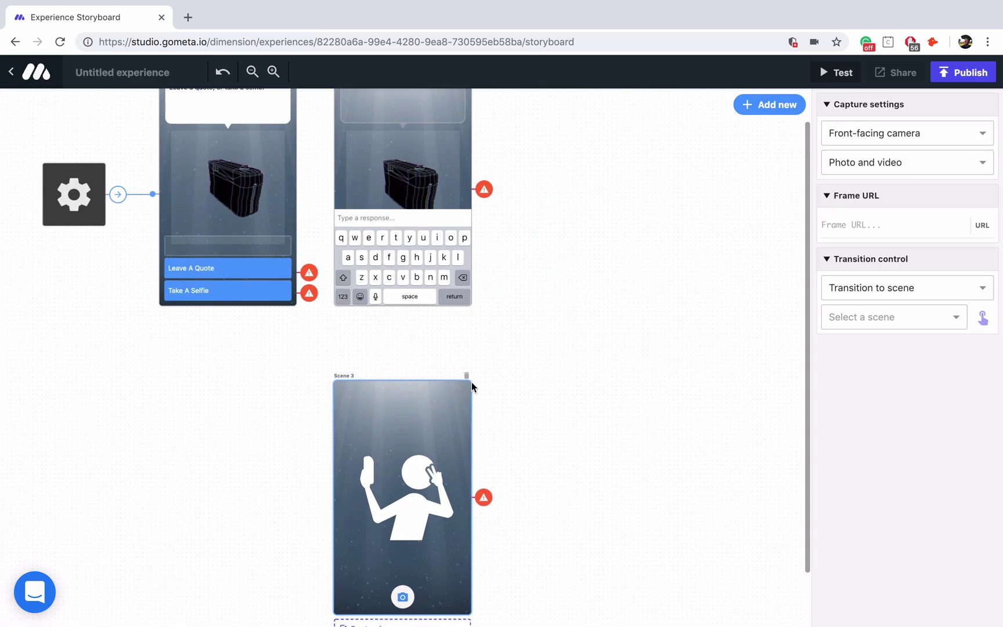
Link the "Leave A Quote" response to Scene 2 and the "Take A Selfie" response to Scene 3.
click(267, 279)
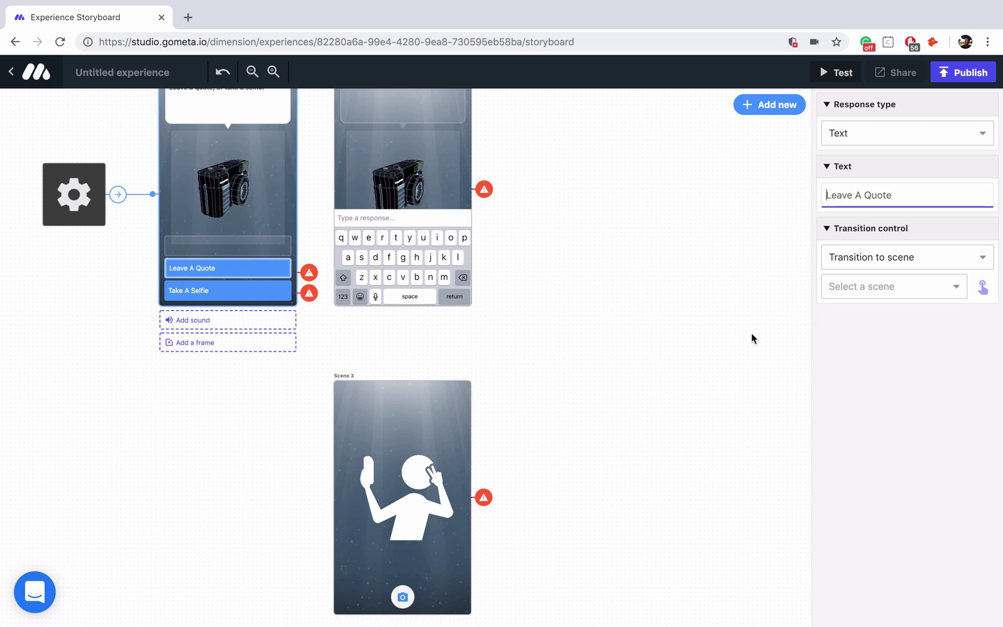
click(982, 287)
click(447, 271)
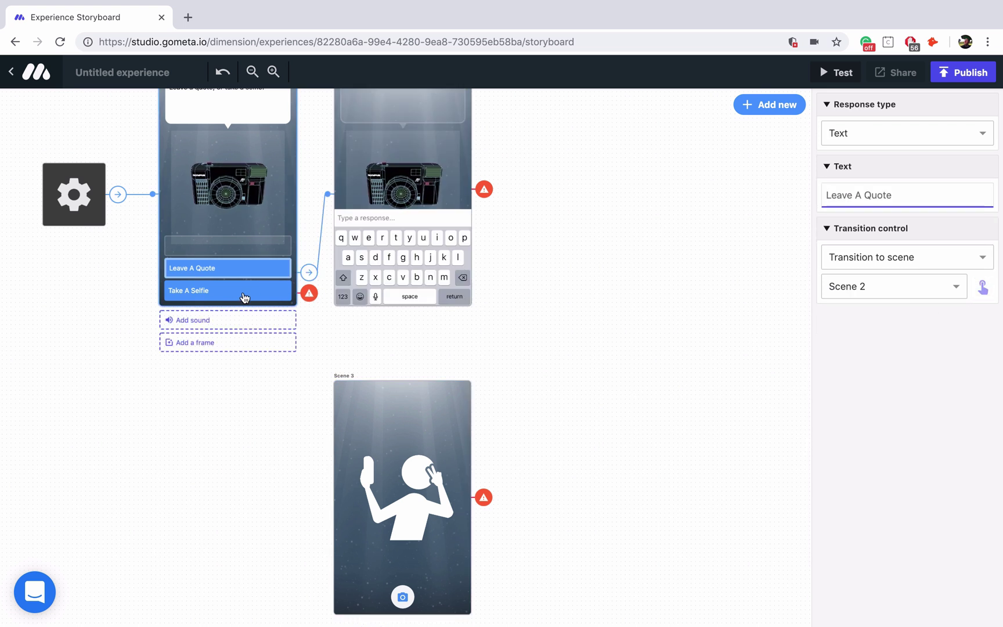
click(244, 297)
click(981, 287)
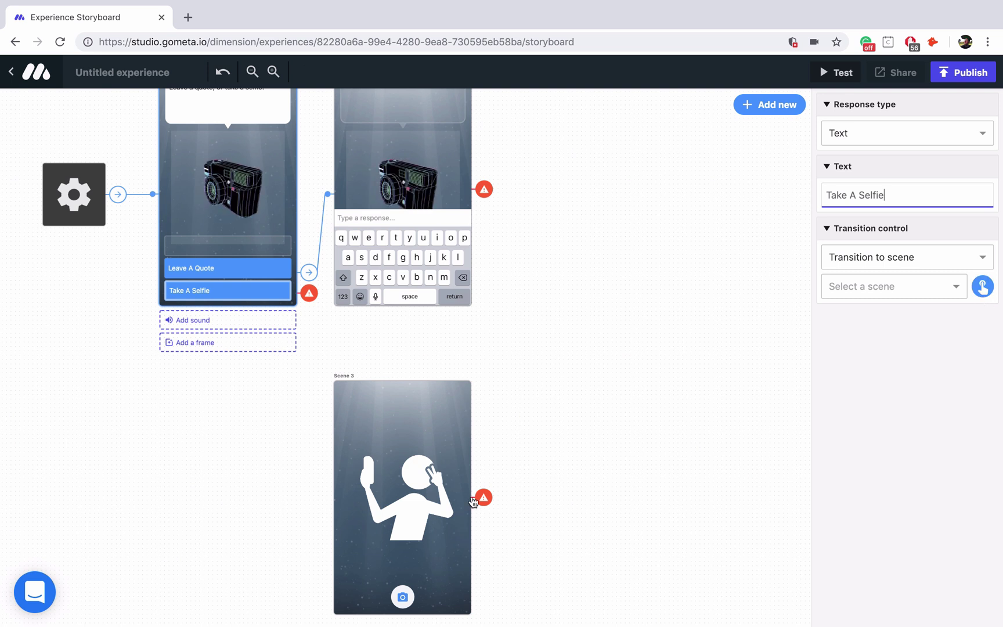
click(447, 472)
Replace Scene 2's character with the bending 2D pencil that has a face, found by searching "pencil".
scroll(459, 386, up, 1)
click(437, 227)
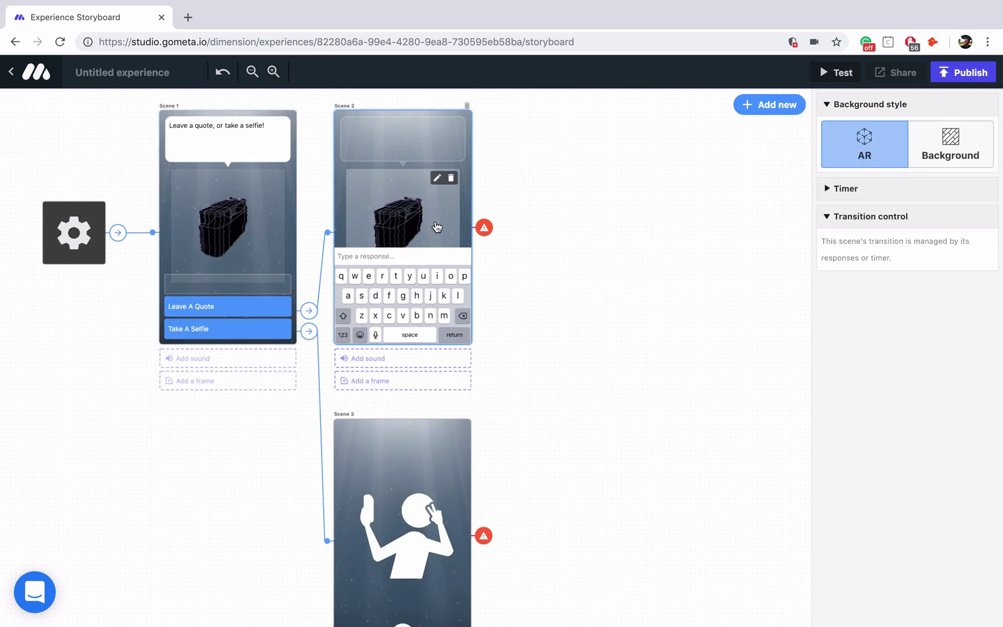
click(439, 181)
double_click(631, 94)
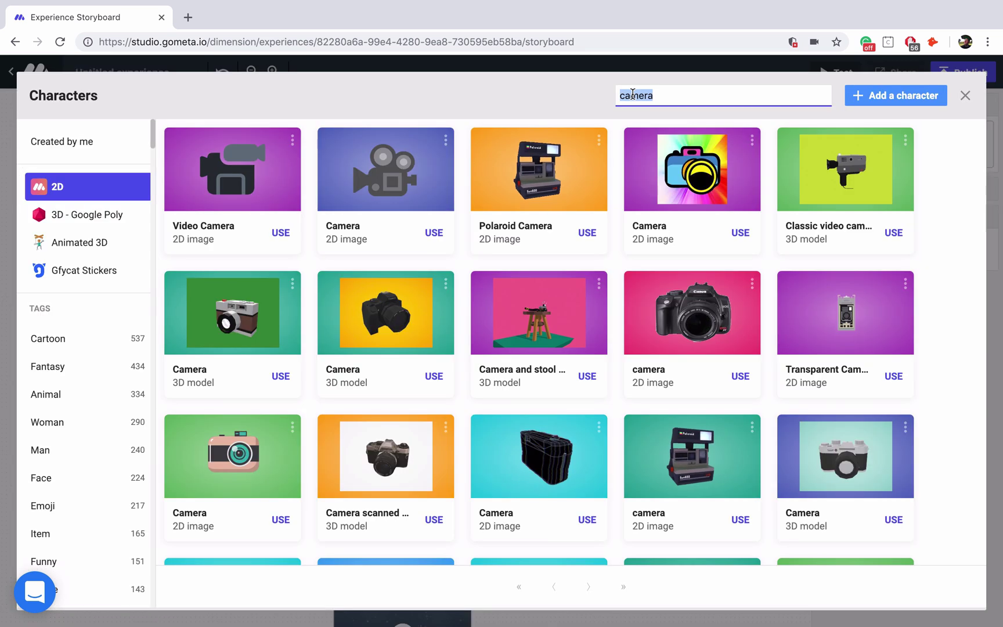
text(pencil)
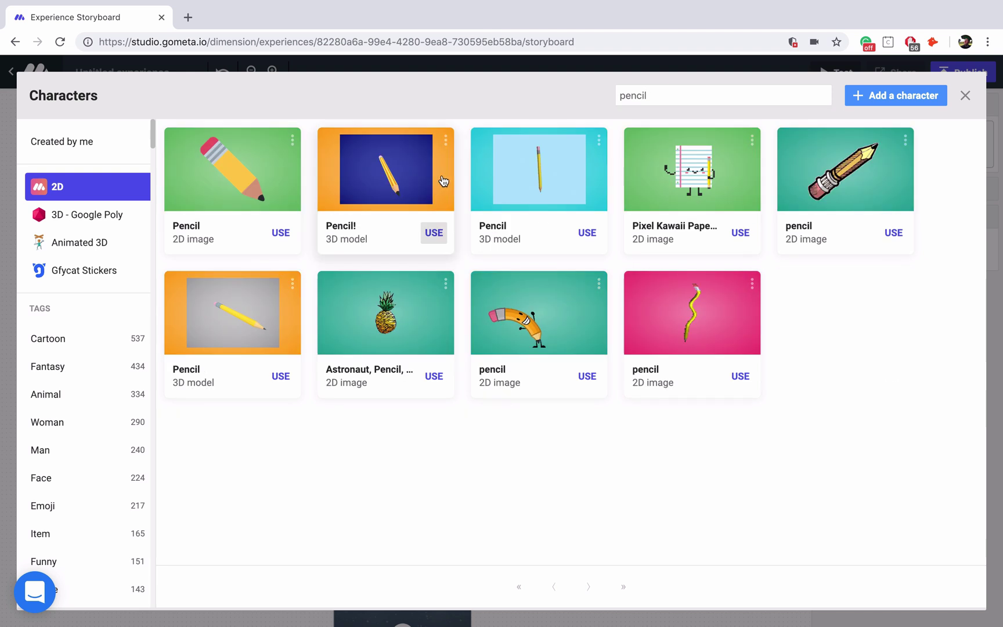
click(525, 312)
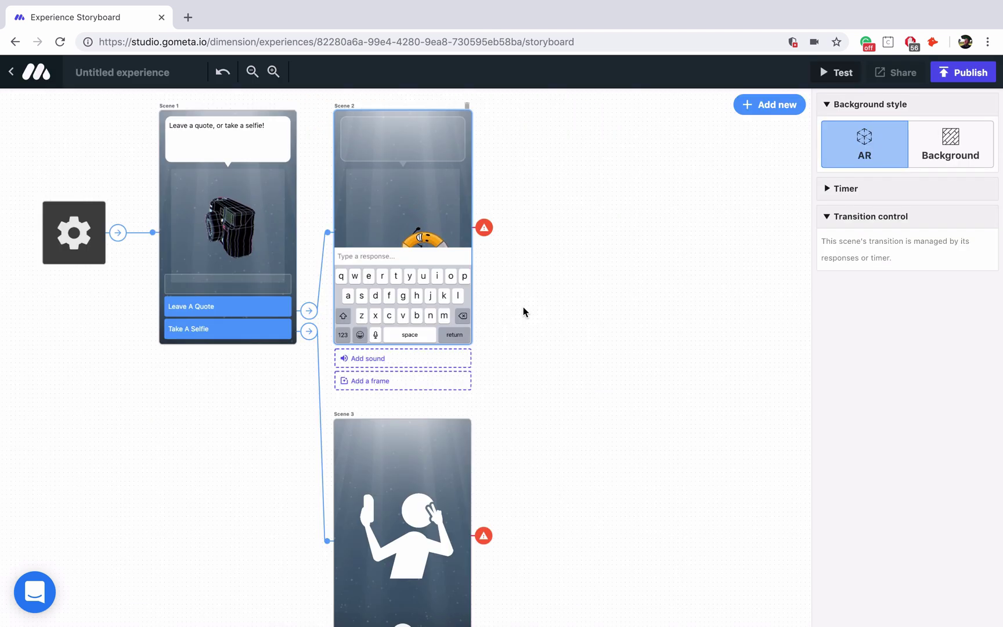
Set Scene 2's dialogue to "Leave a quote for the Media Wall.".
click(402, 139)
text(Leave a quote fo)
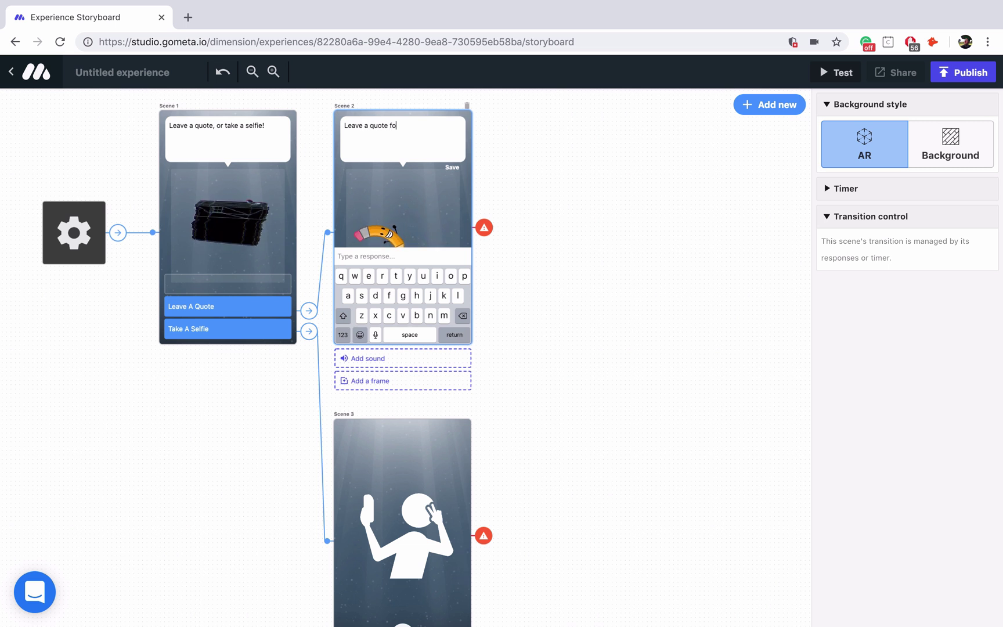
text(r the Media W)
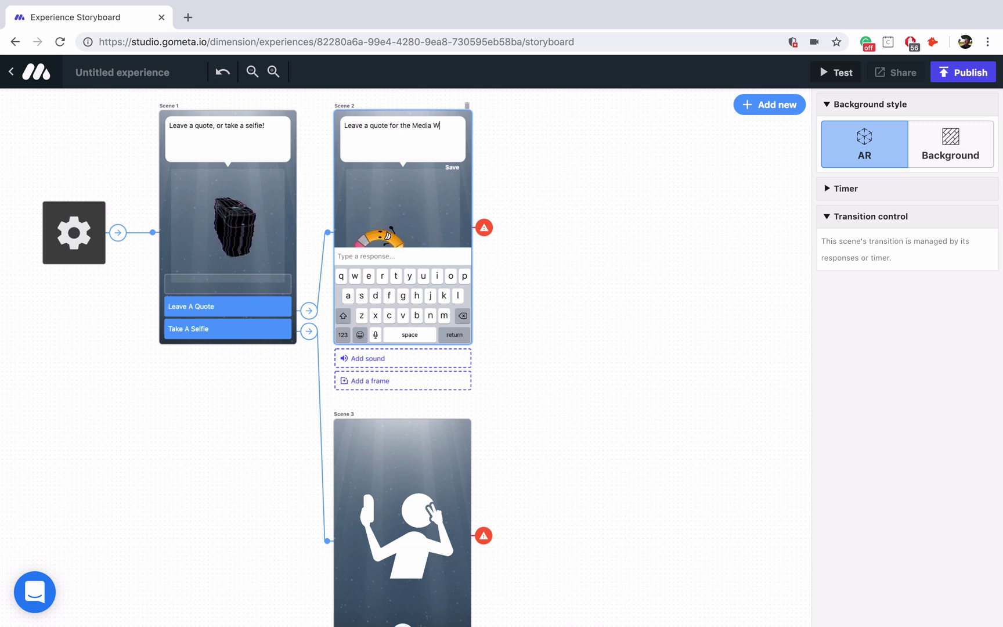
text(all.)
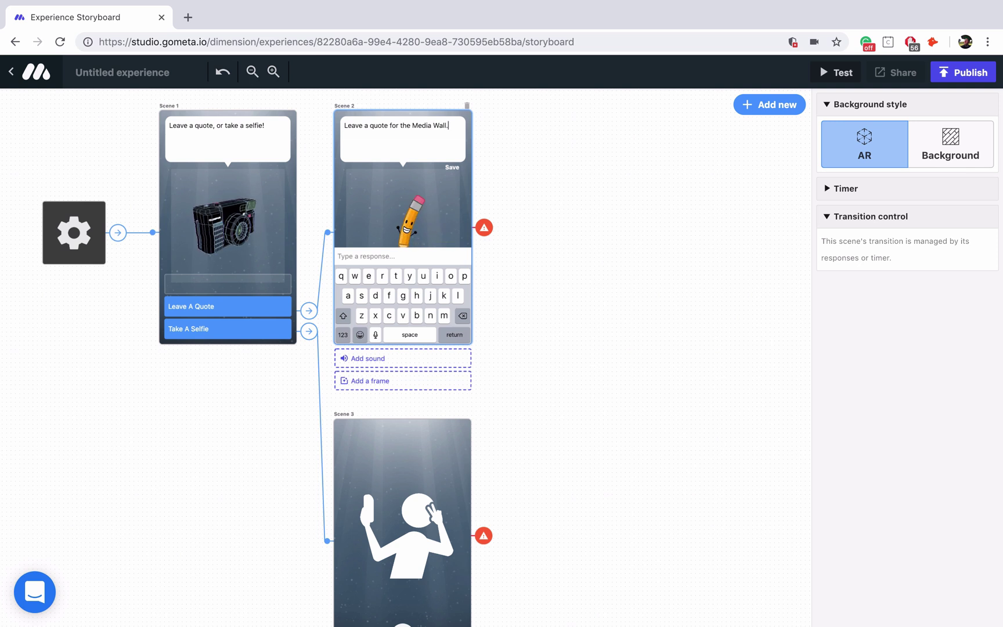
Set the capture mode of Scene 3, the camera scene, to Photo only.
scroll(411, 254, down, 3)
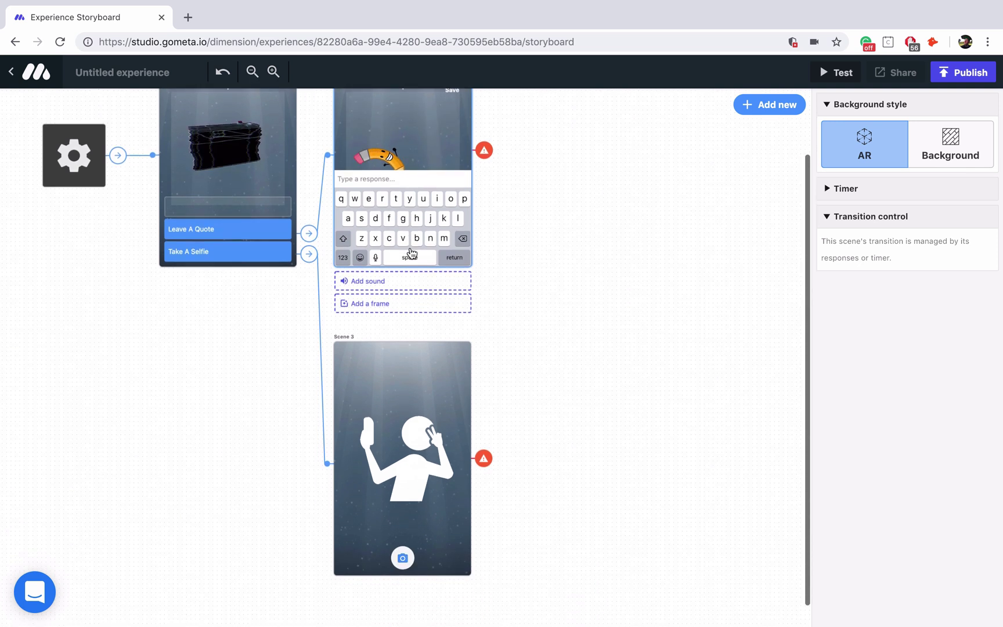
click(419, 475)
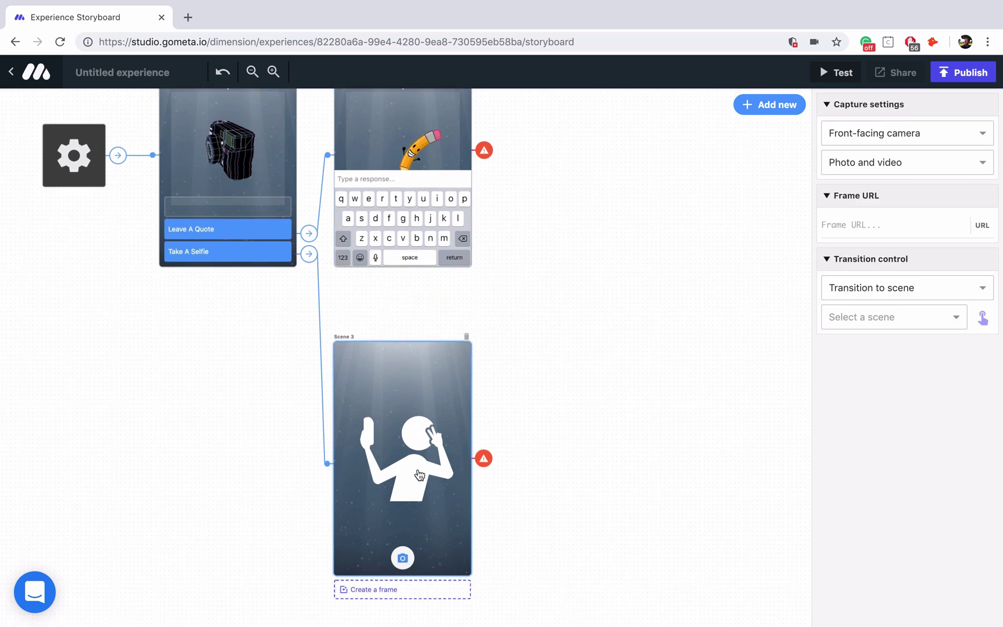
click(862, 164)
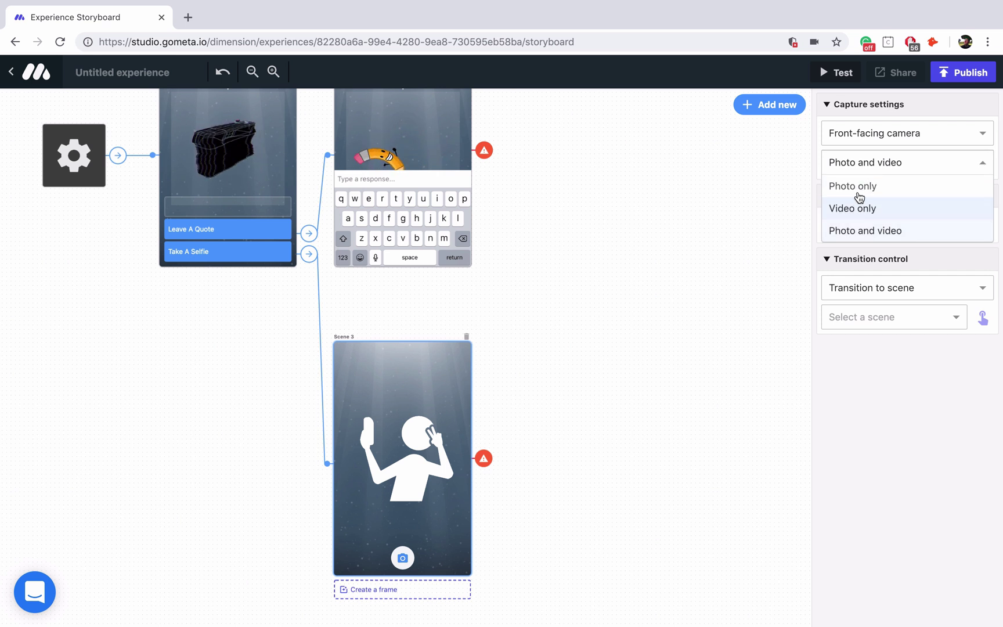
click(860, 187)
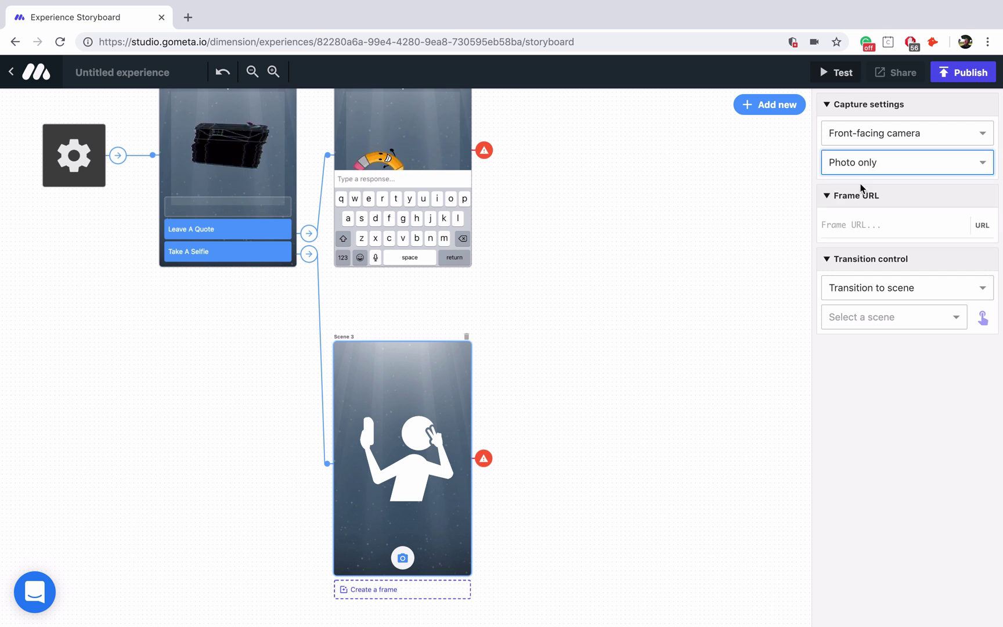
Add a Wall scene to the storyboard, to the right of Scenes 2 and 3.
scroll(586, 259, up, 2)
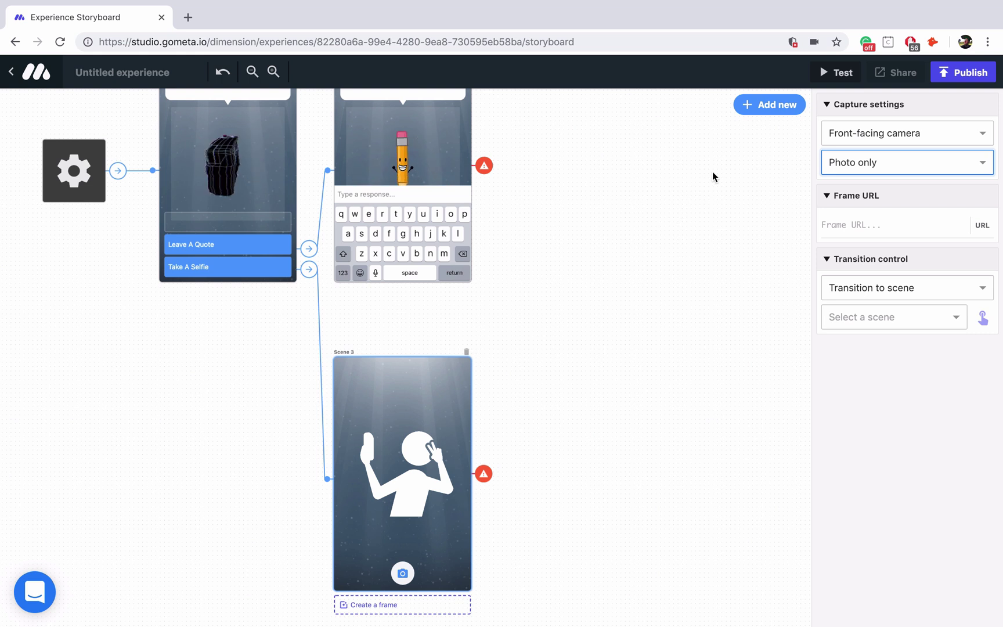
click(760, 111)
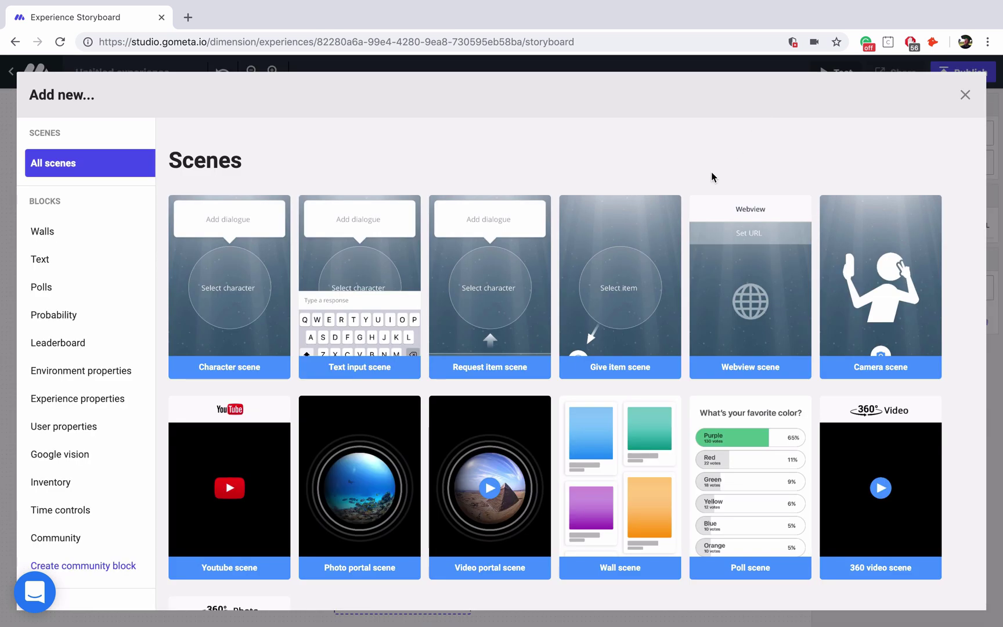
click(607, 435)
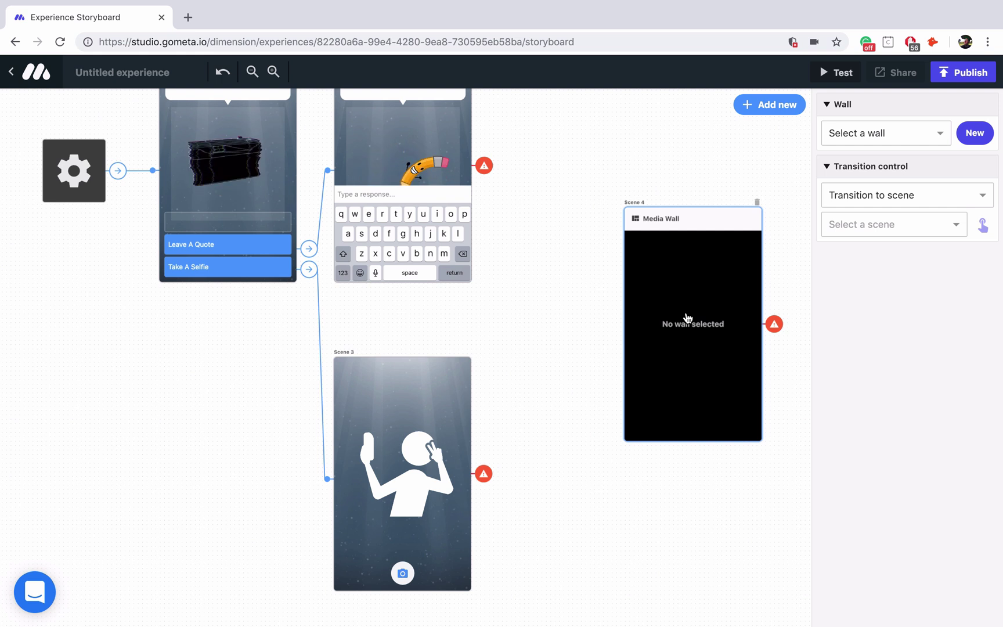
Add a "Save to wall" block and place it between Scenes 2 and 3 and the Media Wall scene.
click(759, 110)
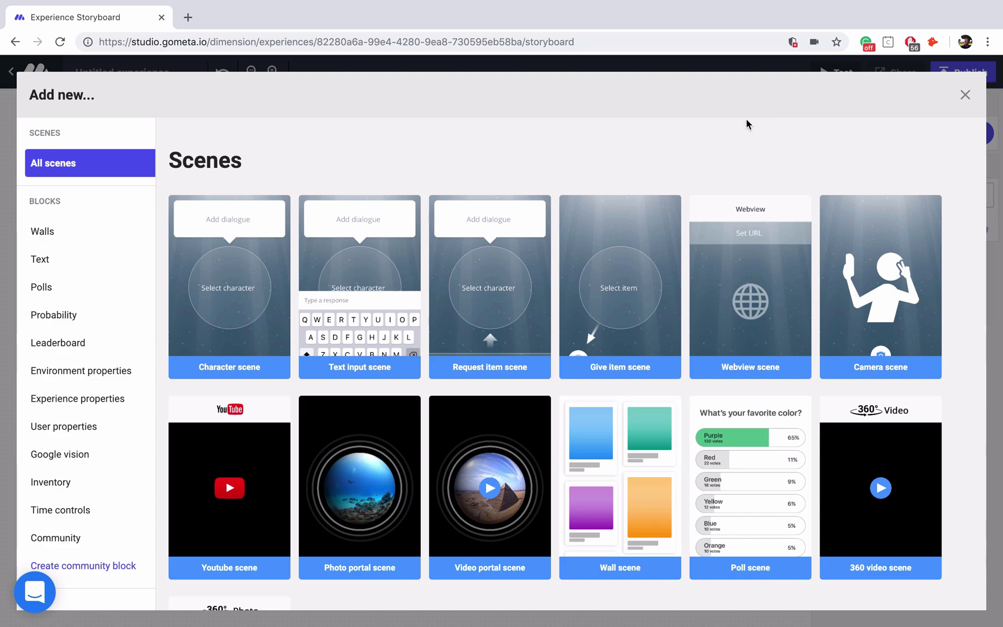
click(95, 233)
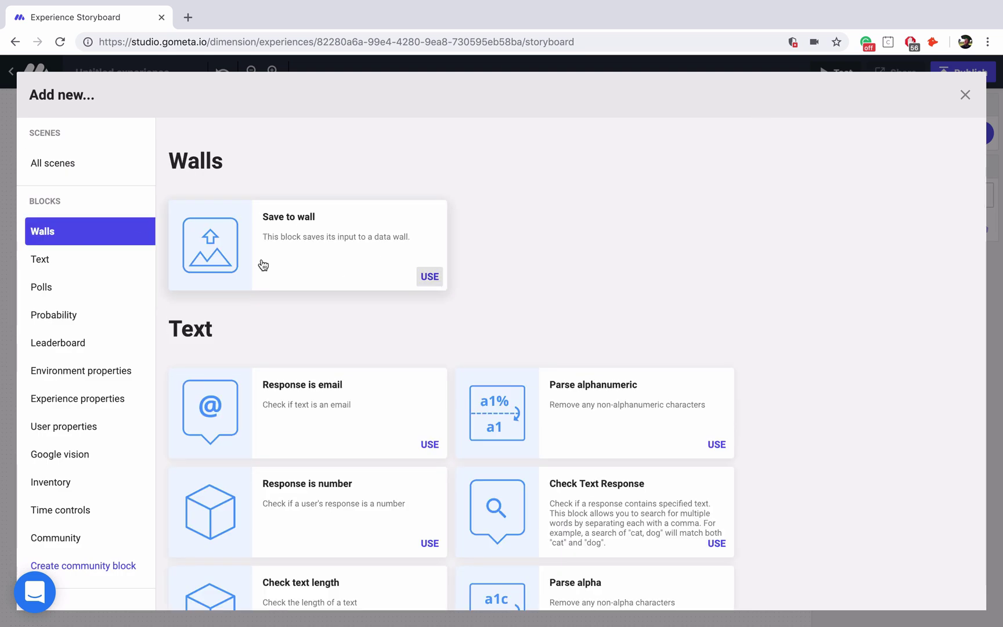
click(319, 260)
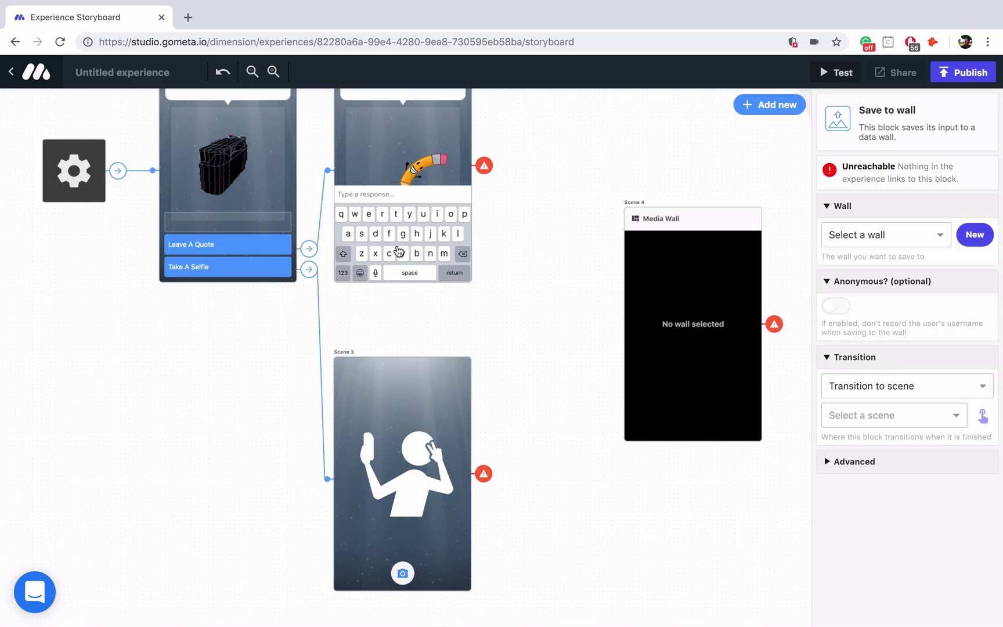
drag(700, 150, 399, 388)
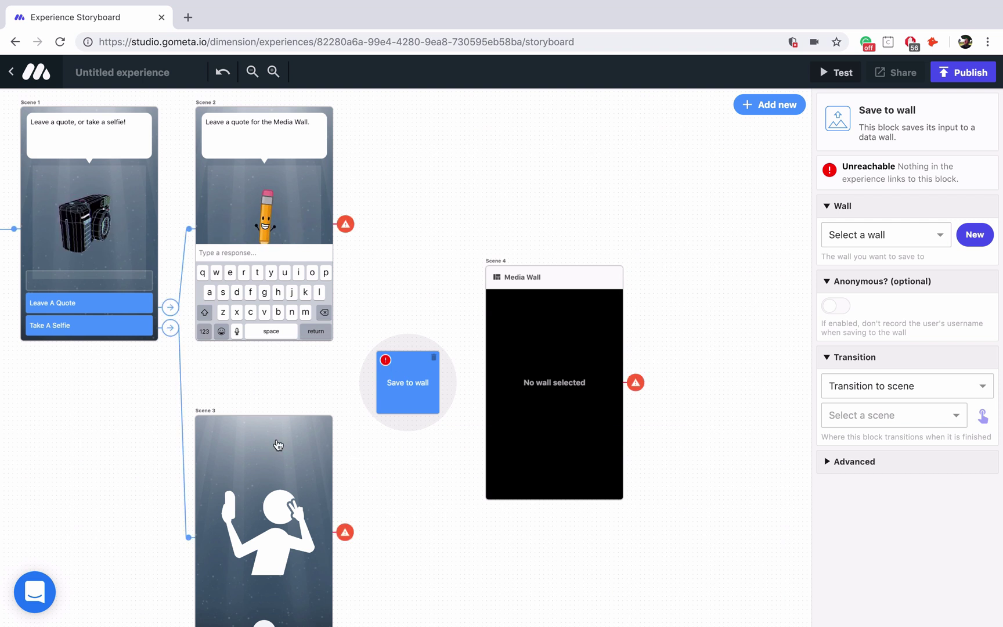
scroll(277, 457, down, 2)
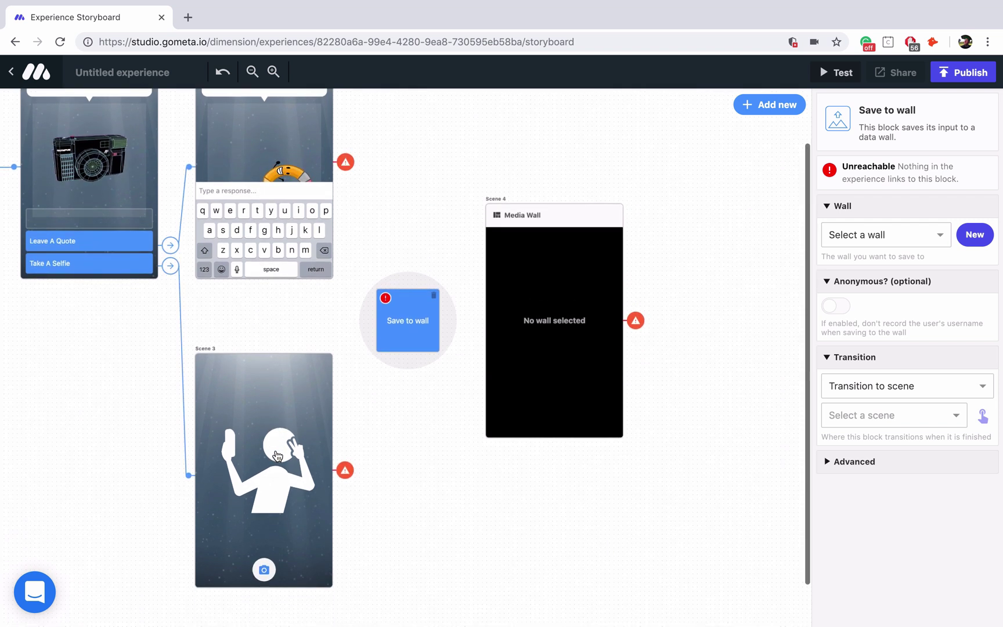
scroll(277, 456, up, 1)
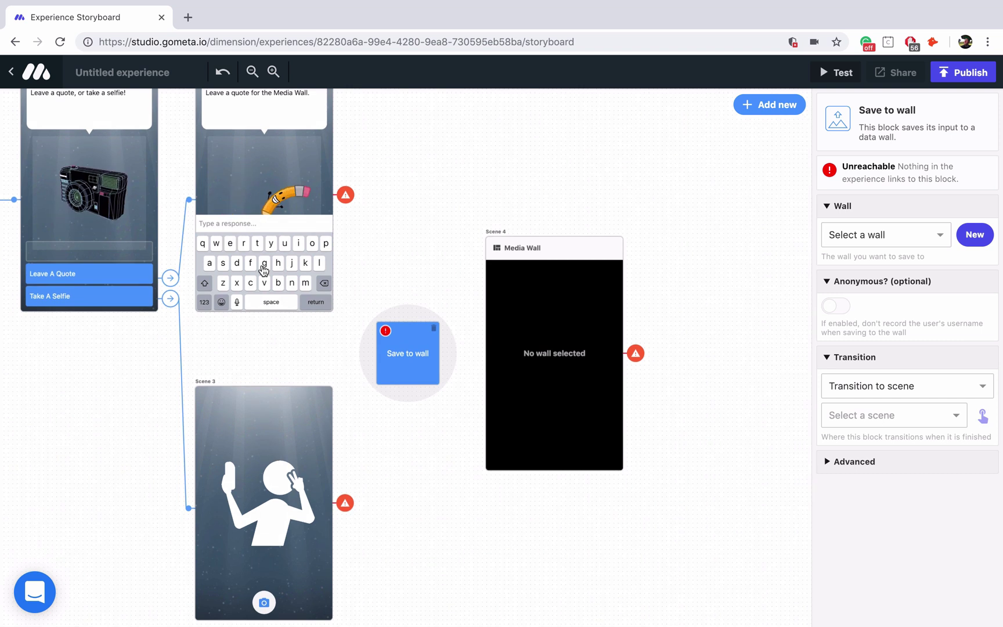
Link the transitions of Scene 2 and Scene 3 to the "Save to wall" block.
click(264, 268)
drag(978, 359, 426, 329)
click(299, 471)
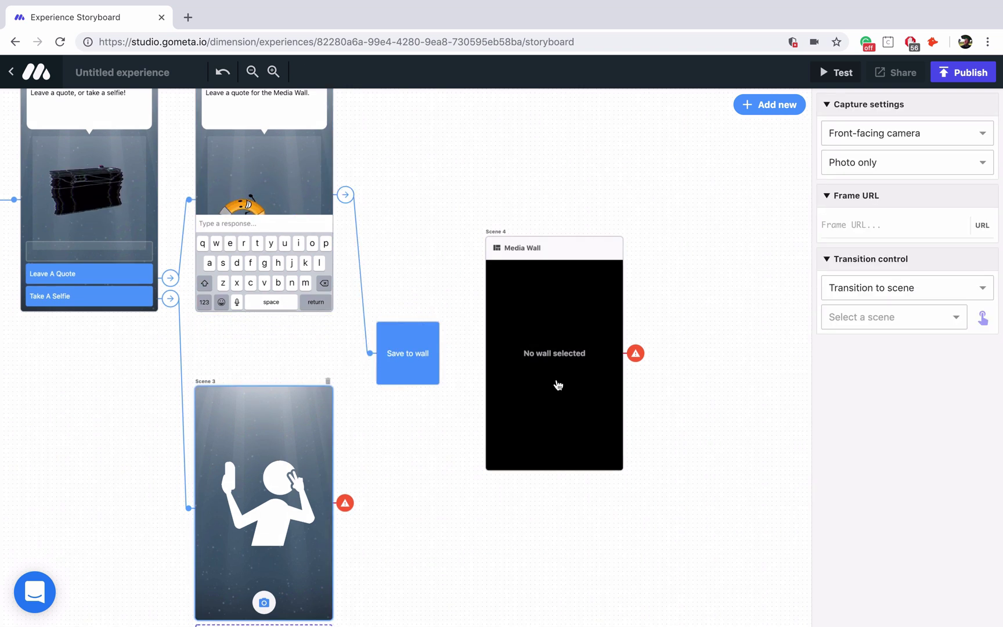
drag(979, 315, 404, 348)
Make the "Save to wall" block transition to Scene 4, the Media Wall scene.
click(404, 350)
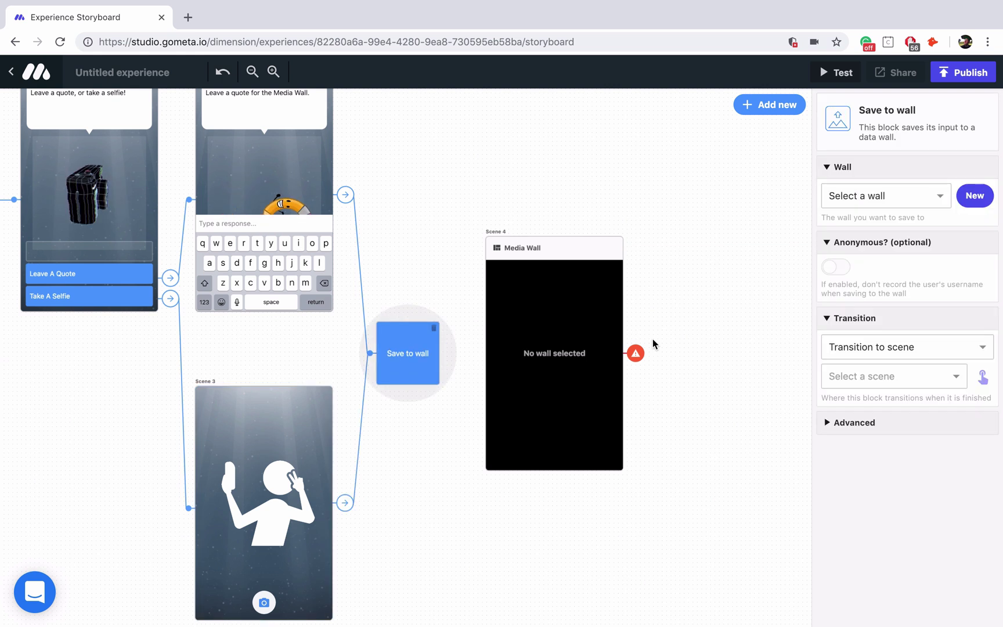
drag(977, 376, 570, 360)
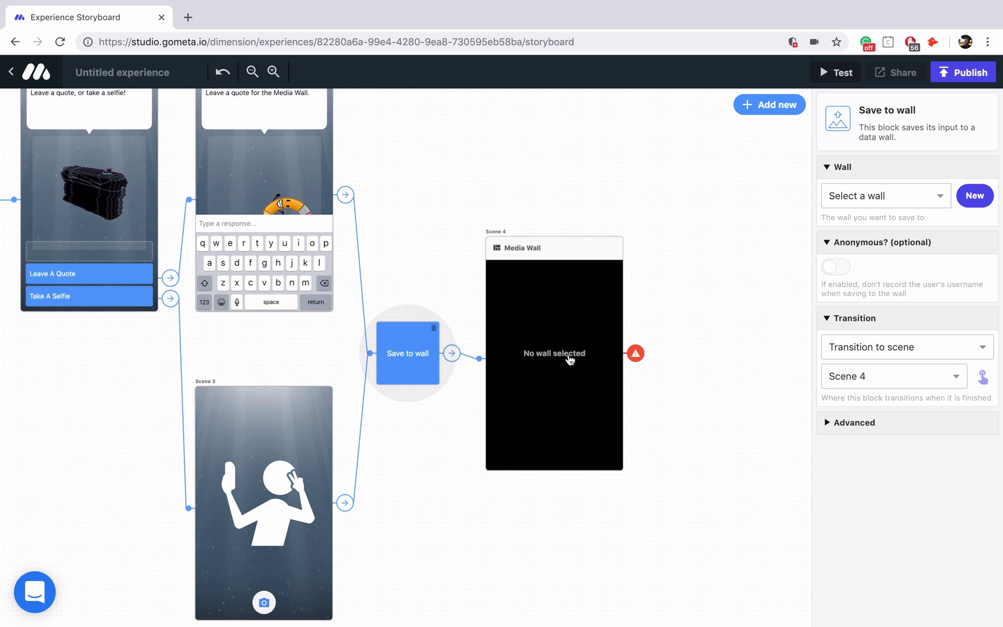
click(562, 358)
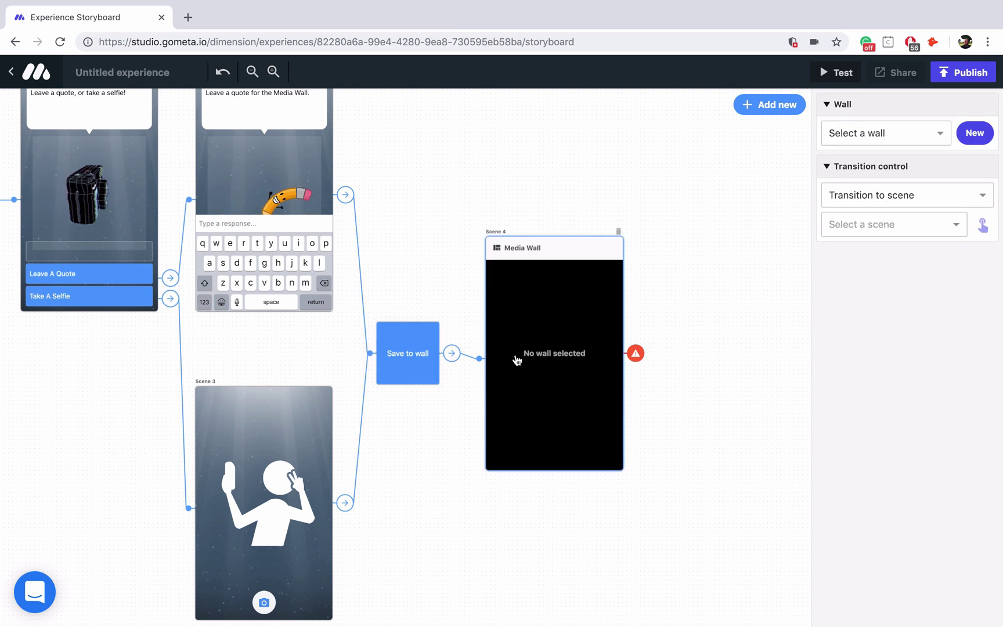
click(408, 357)
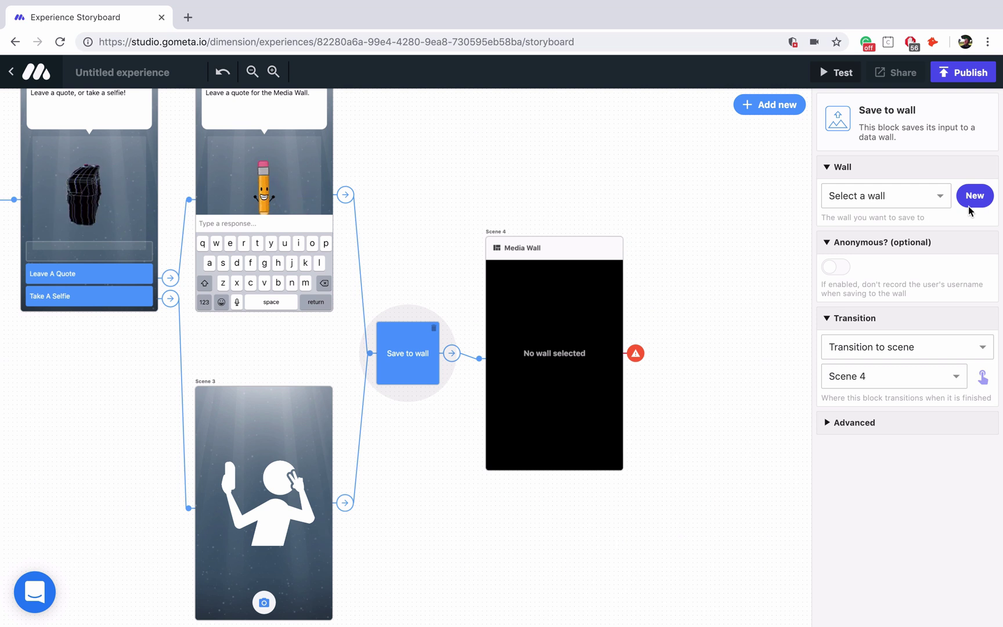
click(936, 196)
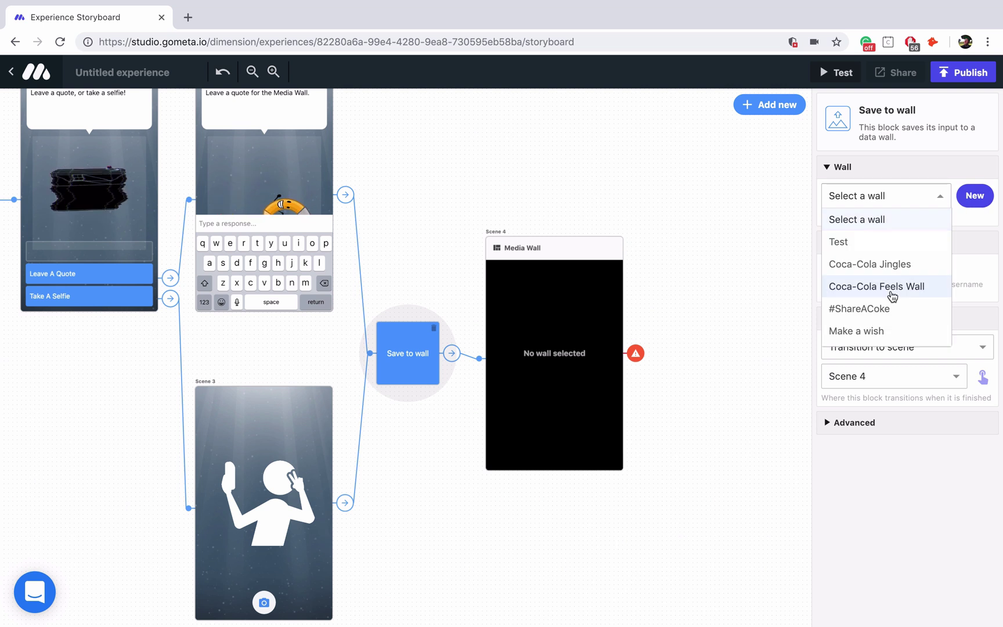
scroll(891, 291, down, 3)
scroll(892, 296, up, 2)
scroll(891, 290, up, 1)
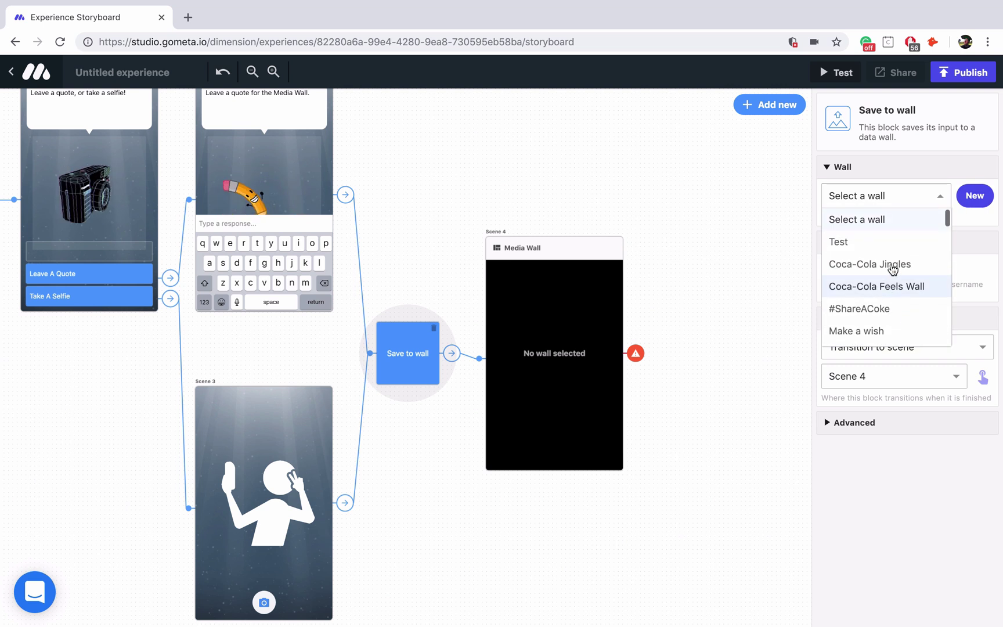
click(903, 197)
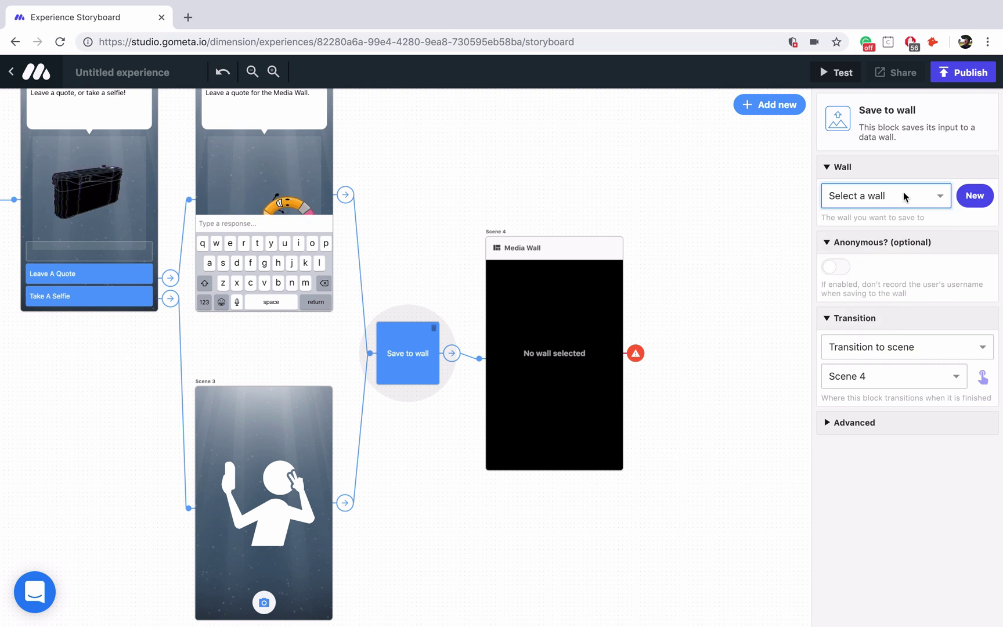
Create a wall for the block named "My Super Selfies & Quotes" with the description "Leave a quote or a selfie for the Media Wall.".
click(978, 199)
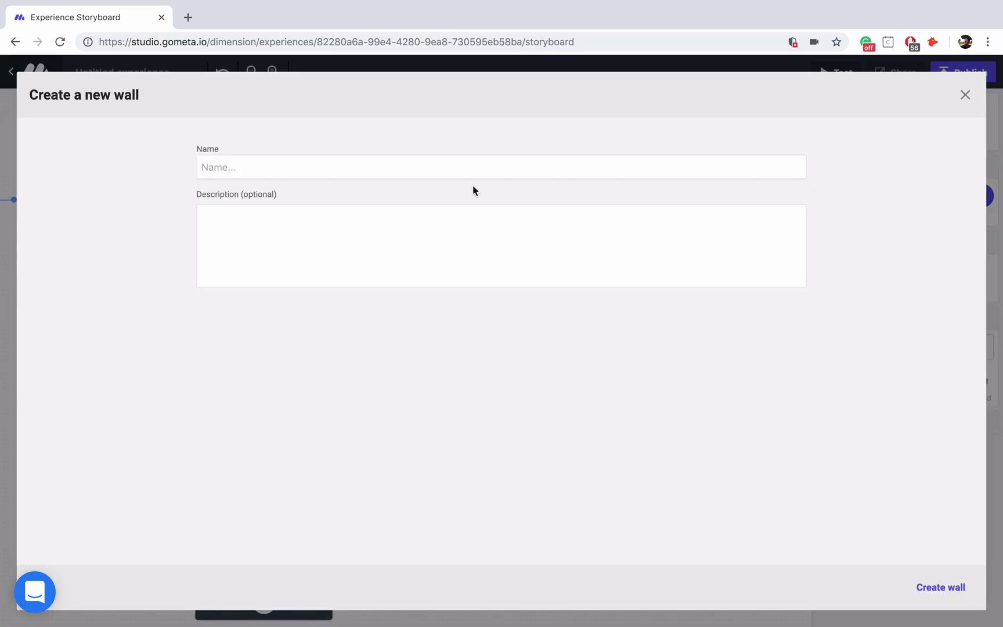
click(453, 165)
text(My Super Selfie)
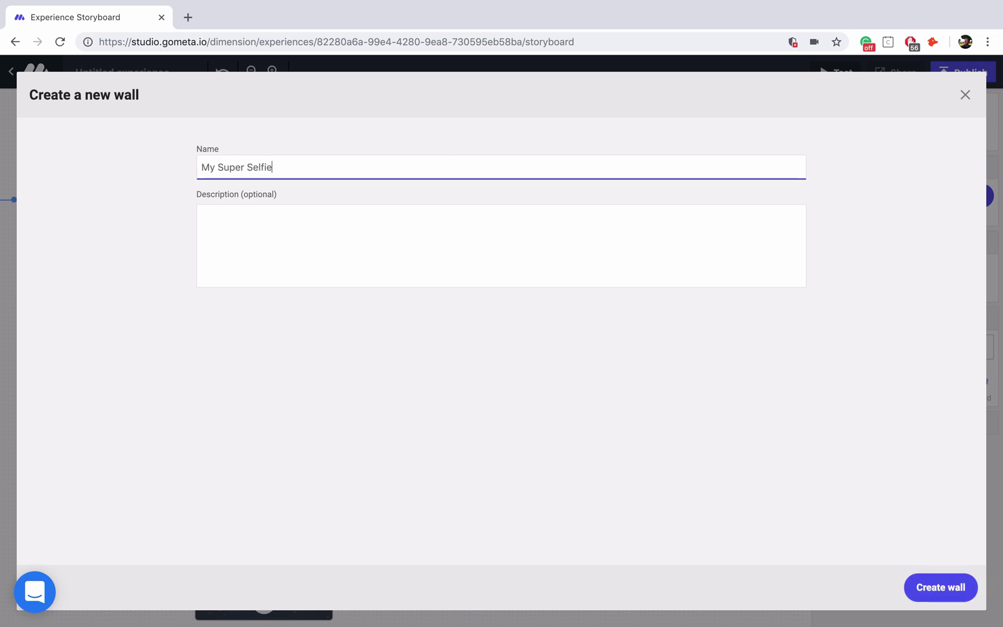
text(s & Quotes)
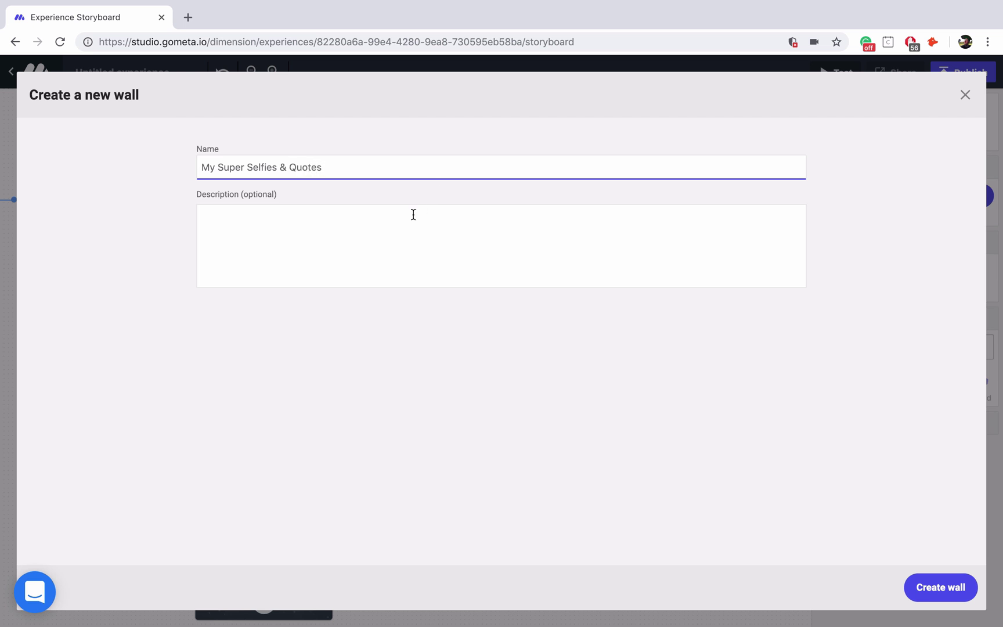
click(407, 226)
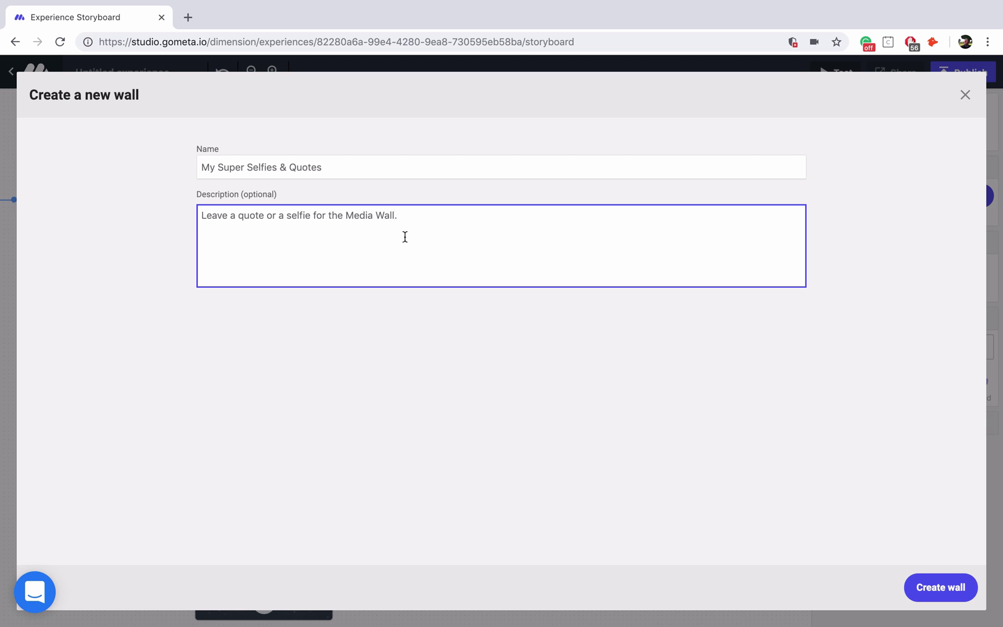
click(927, 587)
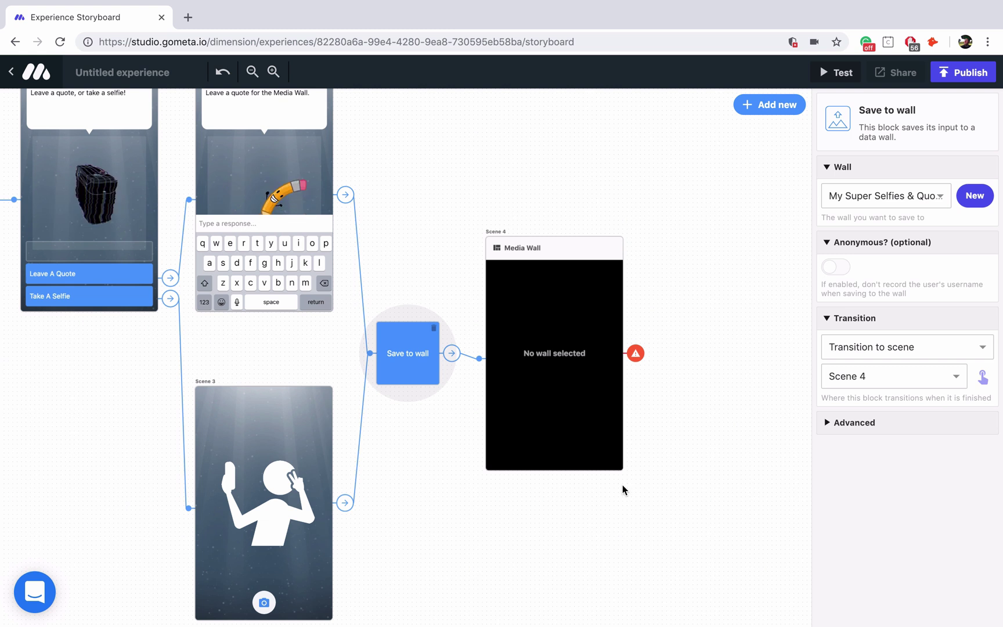
Assign the "My Super Selfies & Quotes" wall to Scene 4 and make that scene transition back to Scene 1.
click(529, 356)
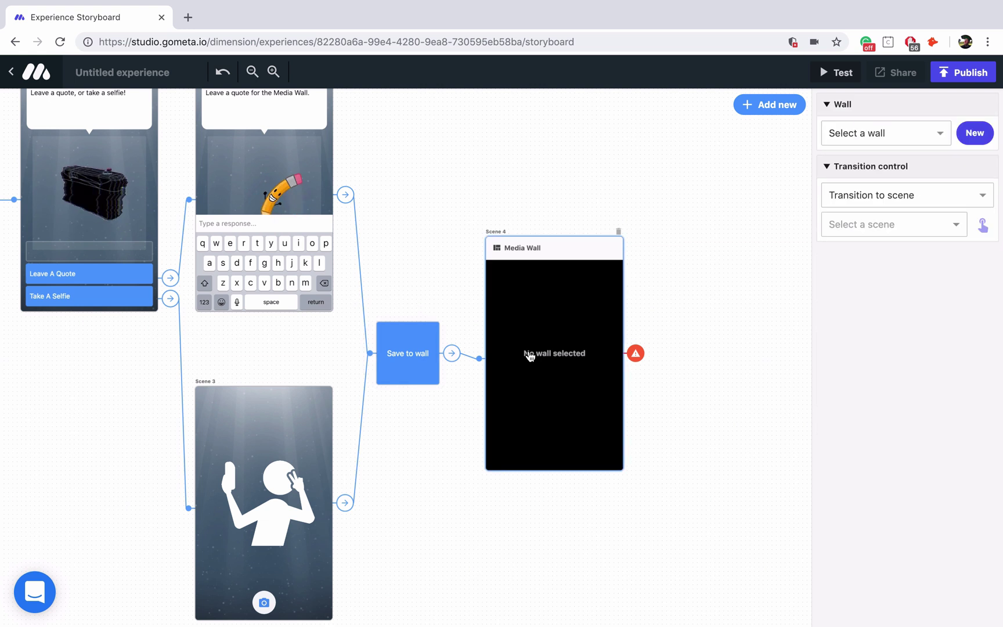
click(904, 131)
scroll(885, 234, down, 15)
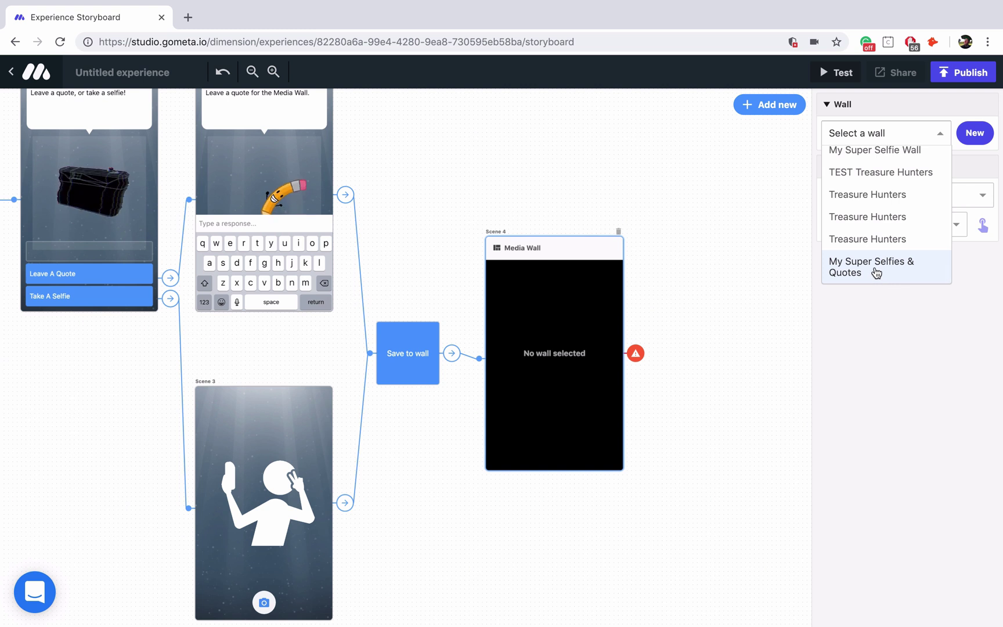
click(876, 273)
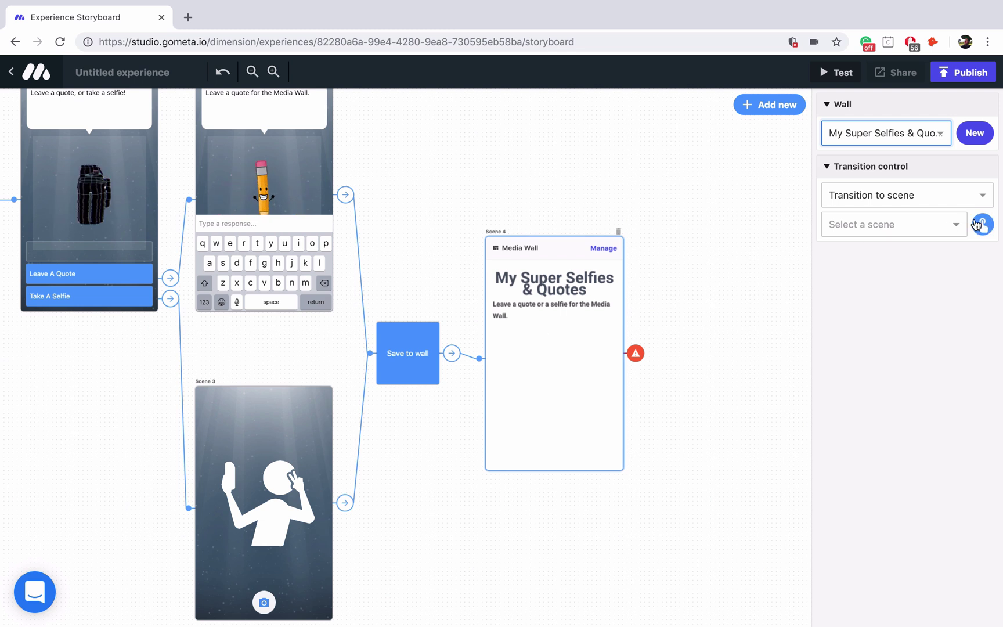
click(980, 225)
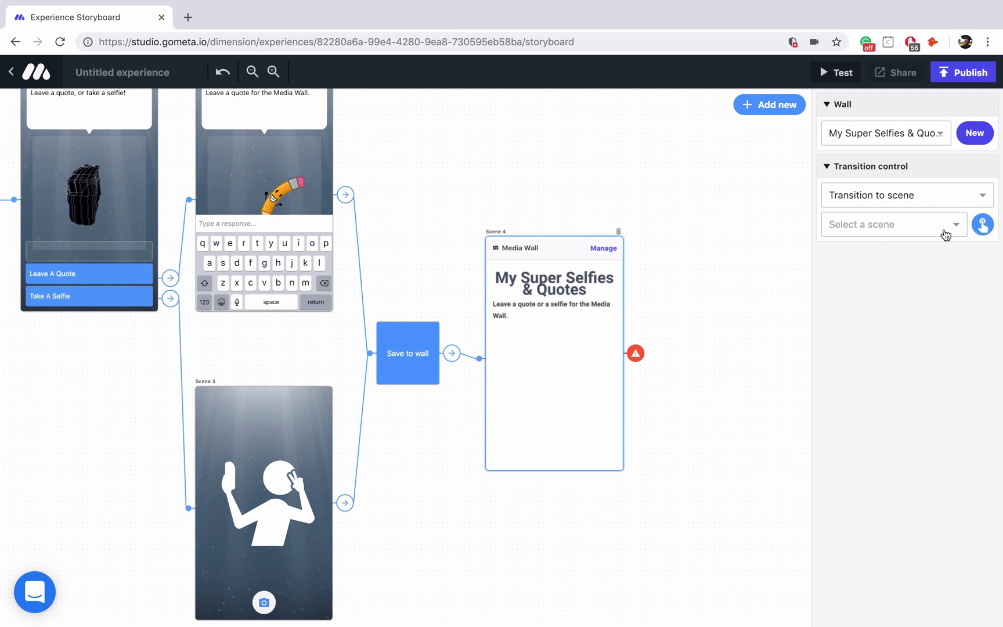
click(54, 245)
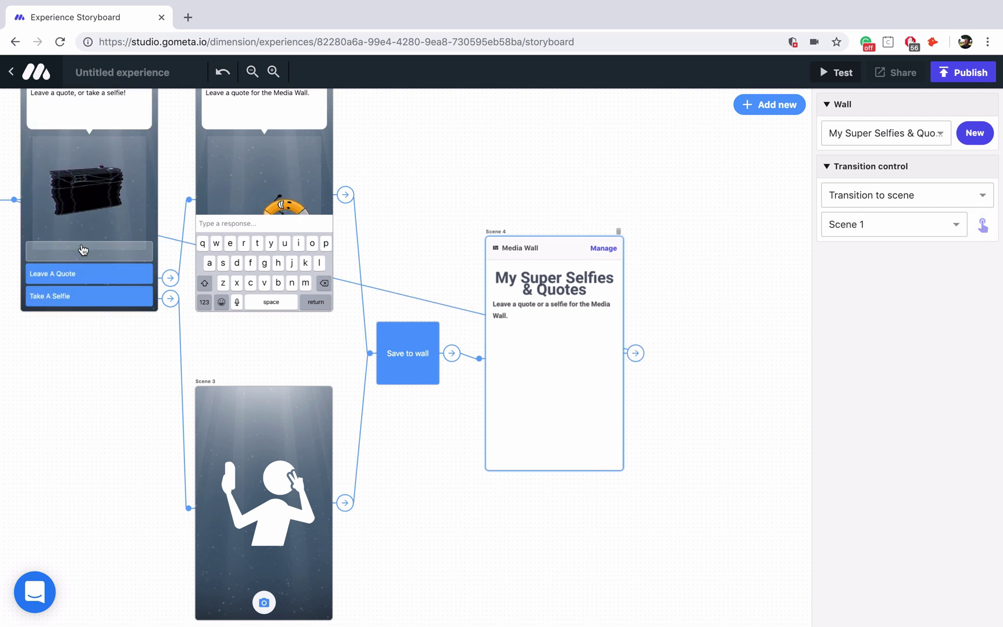
Add a third response reading "End Experience" to Scene 1 and set its transition to End experience.
click(83, 249)
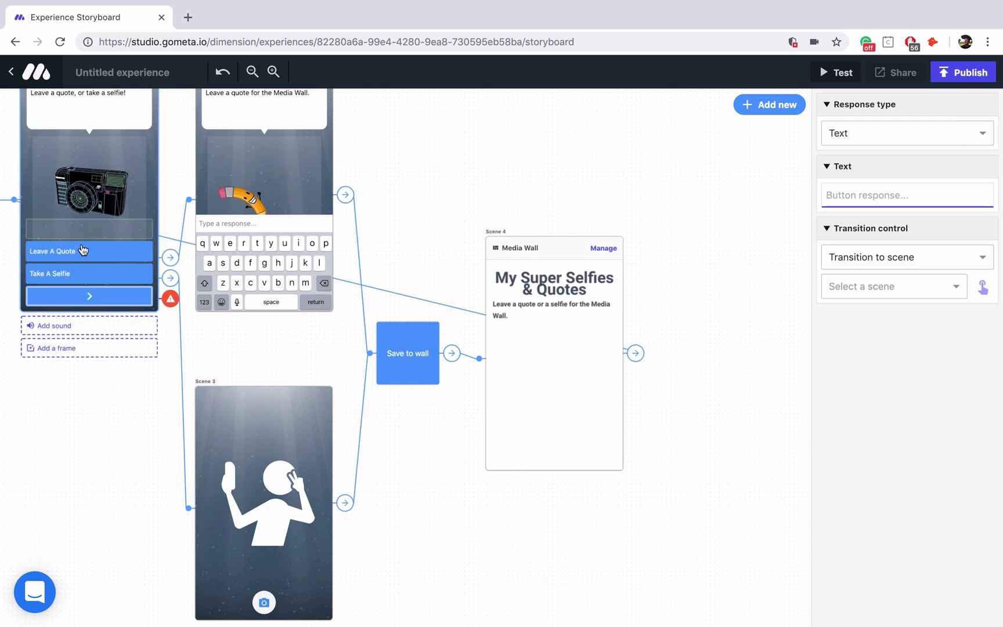
text(End Experience)
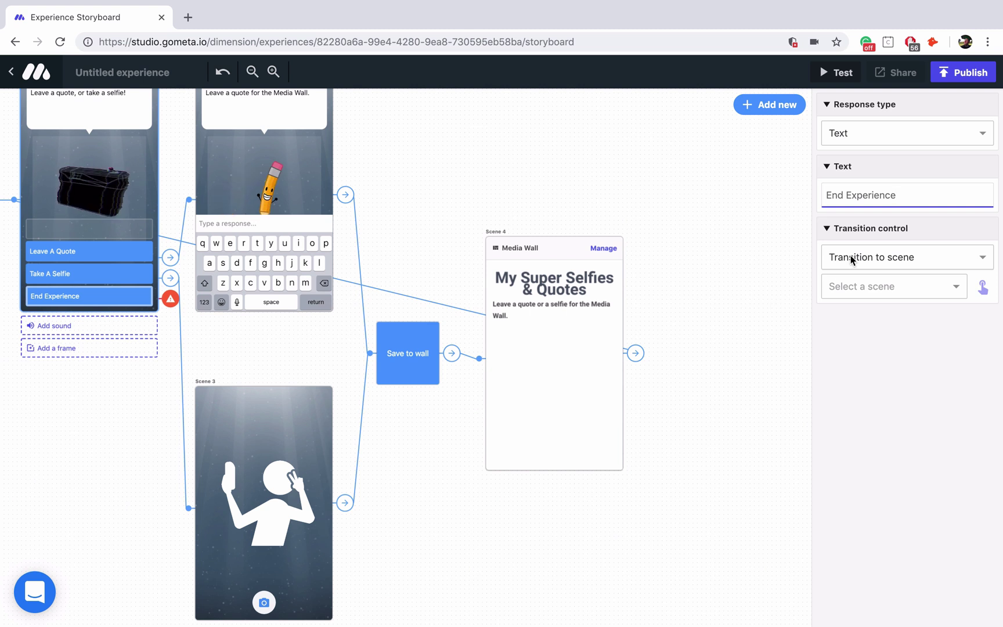
click(851, 257)
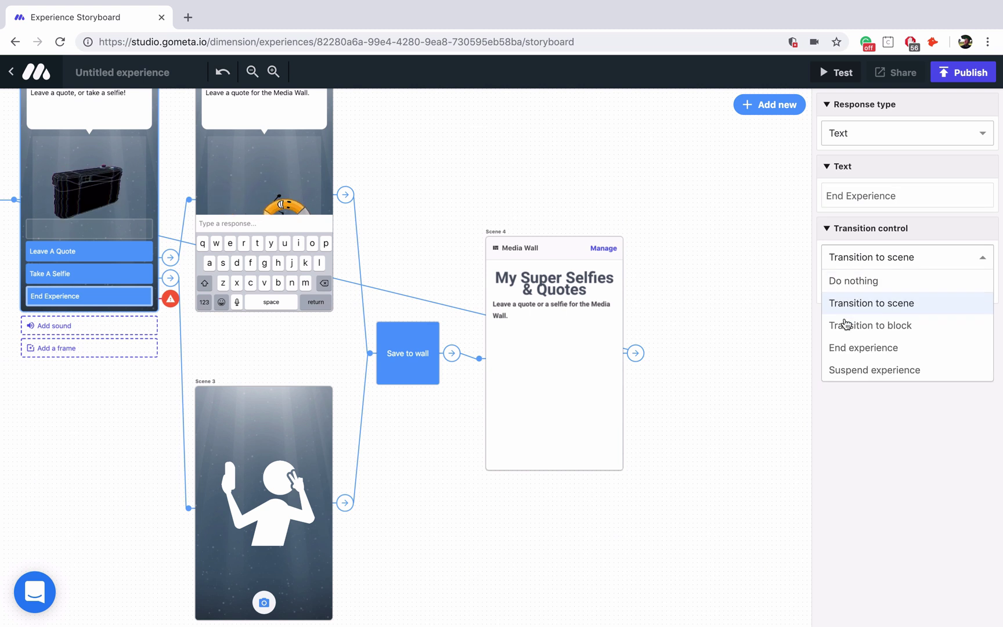
click(863, 347)
scroll(553, 300, up, 2)
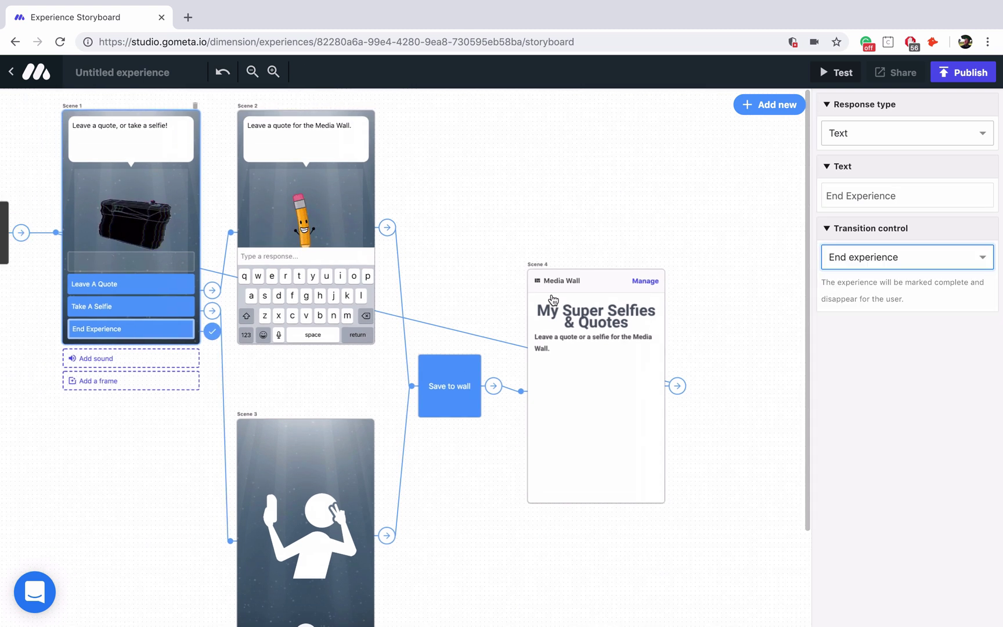
scroll(553, 300, left, 1)
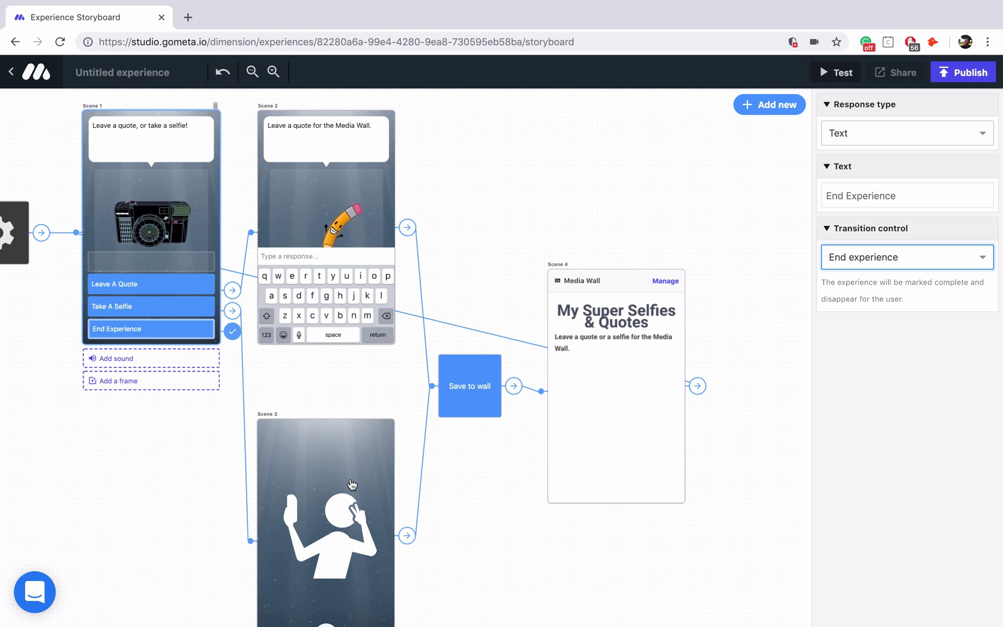
Publish the experience under the name "Tutorial Media Walls".
click(963, 72)
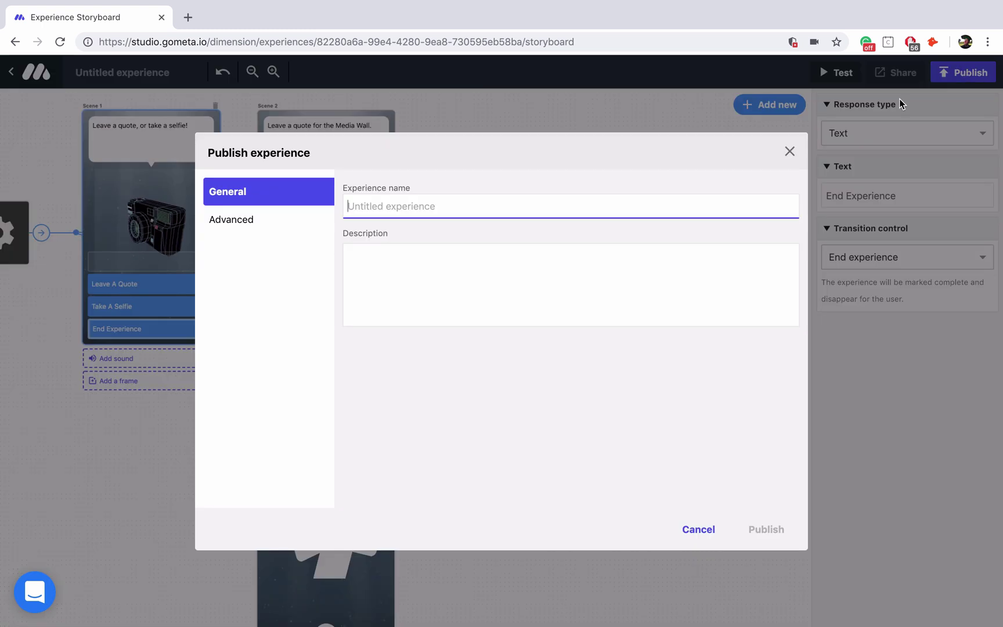
text(Tutorial Media Walls)
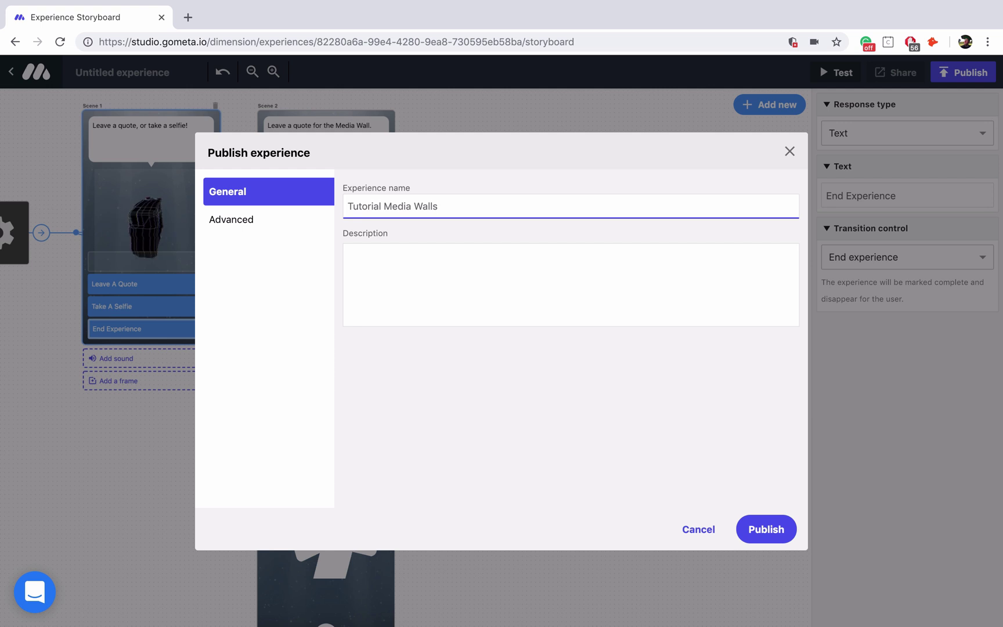
click(766, 529)
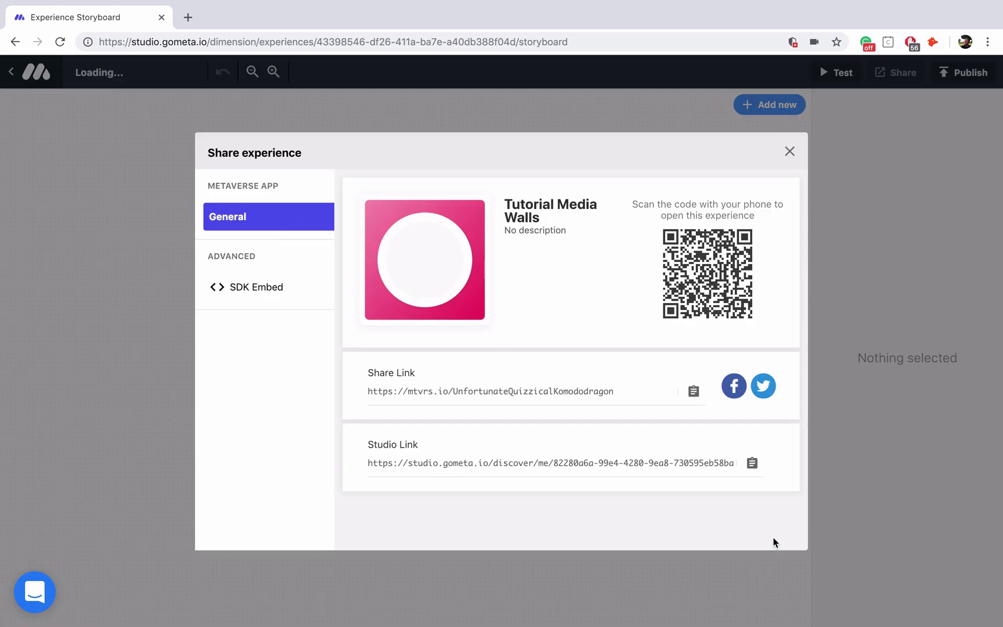
Enlarge the page to view the published experience's QR code and share links.
key(ctrl+plus)
key(ctrl+plus)
key(ctrl+plus)
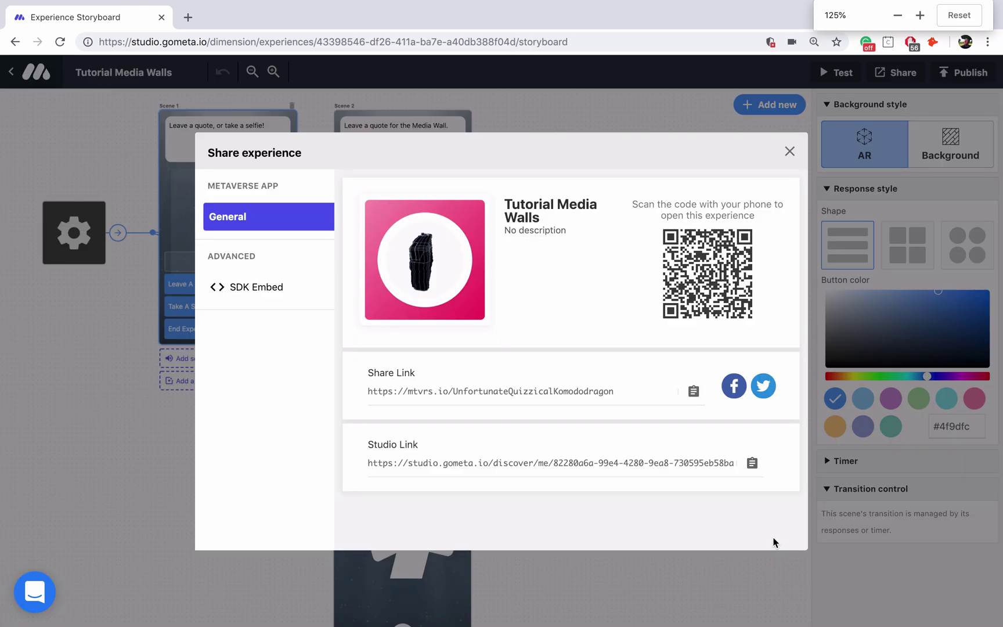